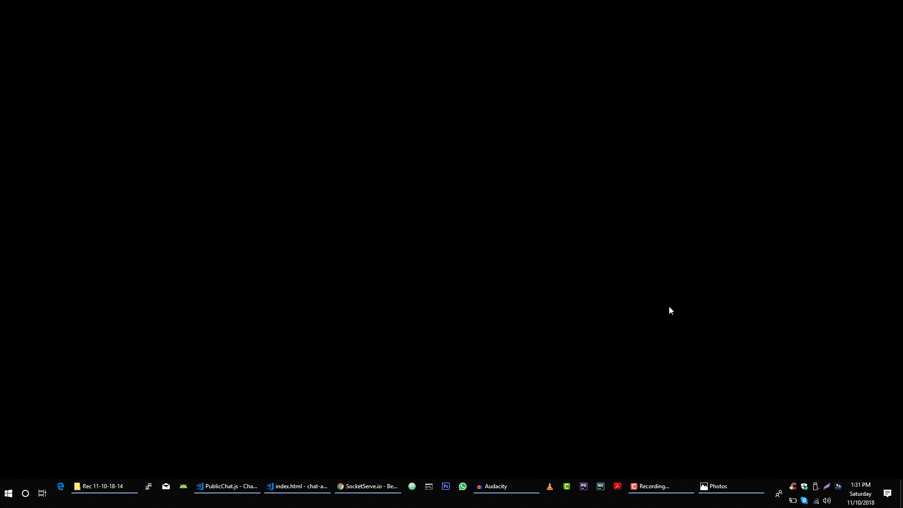
Bring up the RoomChat diagram image in Photos from the taskbar
click(736, 486)
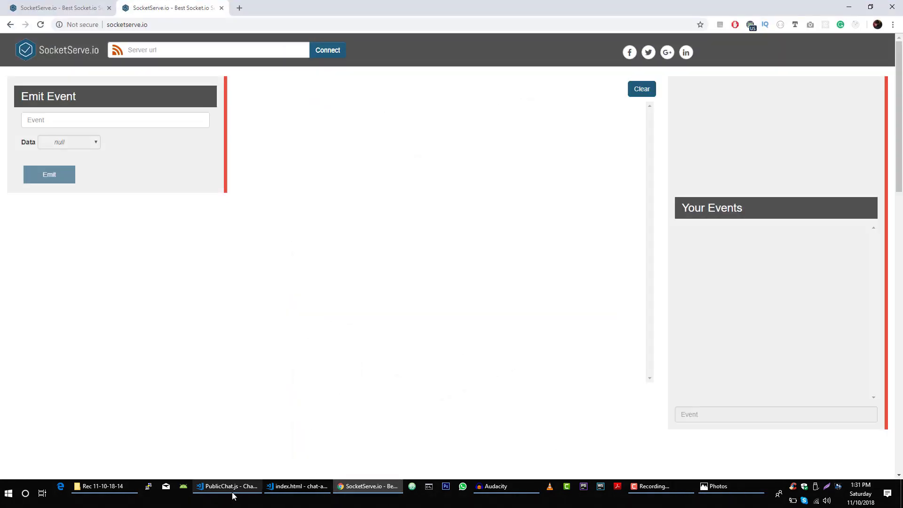
Run node src/server/PublicChat.js in the right terminal pane to start the port 6900 server
click(230, 486)
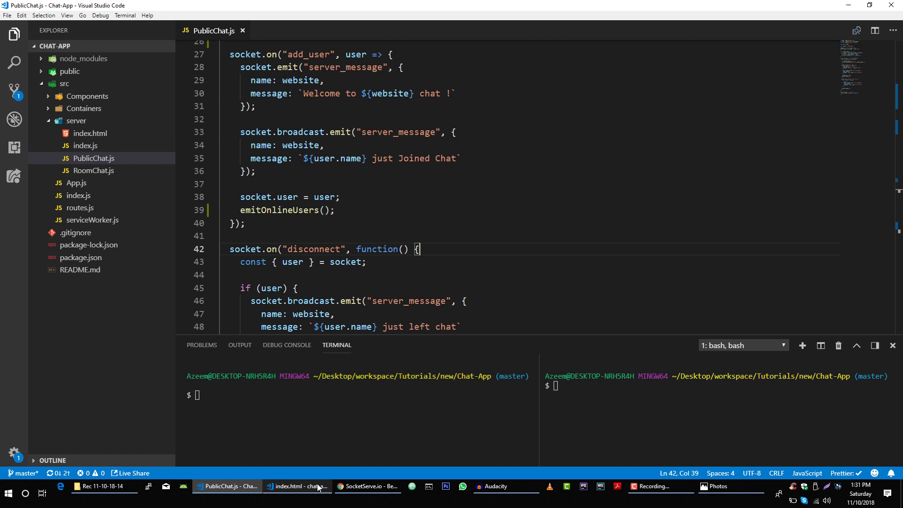
click(603, 424)
text(npm)
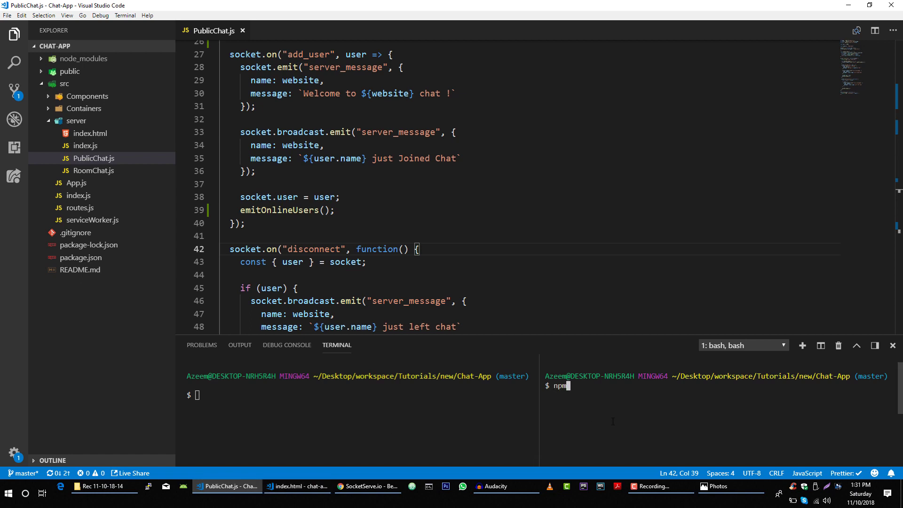
key(BackSpace)
key(BackSpace)
text(node )
text(src/serv)
text(er/)
text(Piu)
key(BackSpace)
key(BackSpace)
text(u)
key(Tab)
key(Return)
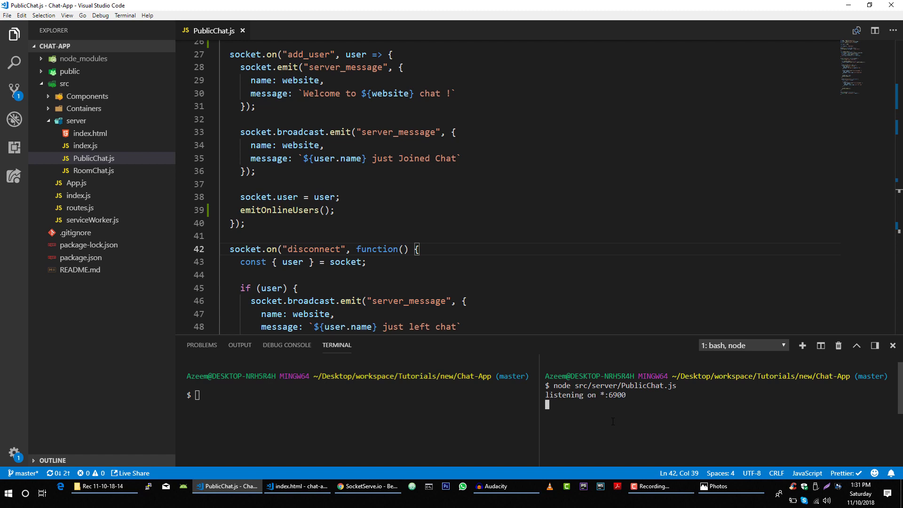
Enter localhost:6900 and connect both SocketServe.io tester tabs to the local server
click(344, 488)
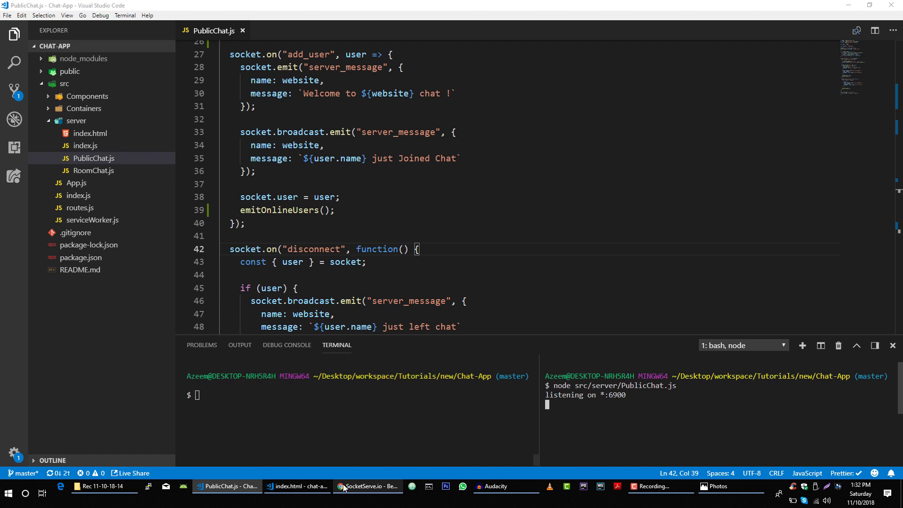
click(165, 50)
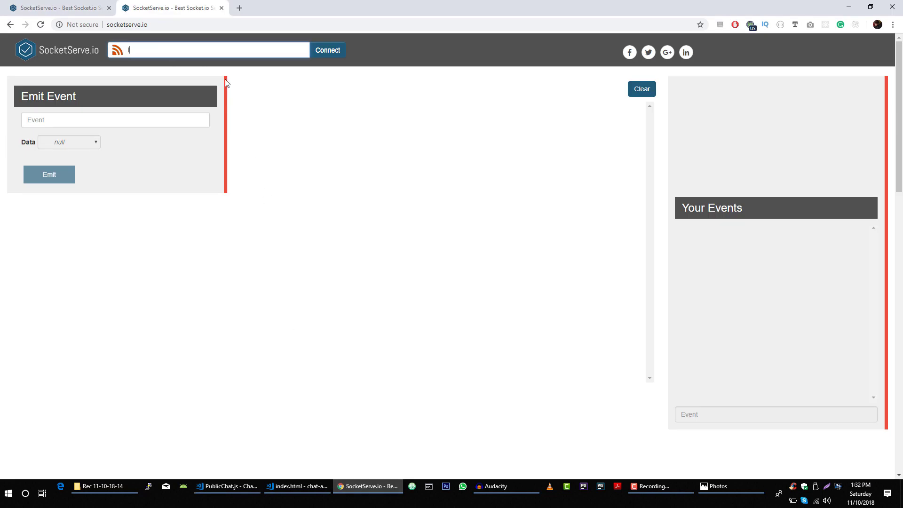
text(localhost:6)
text(900)
key(ctrl+a)
click(319, 53)
click(62, 4)
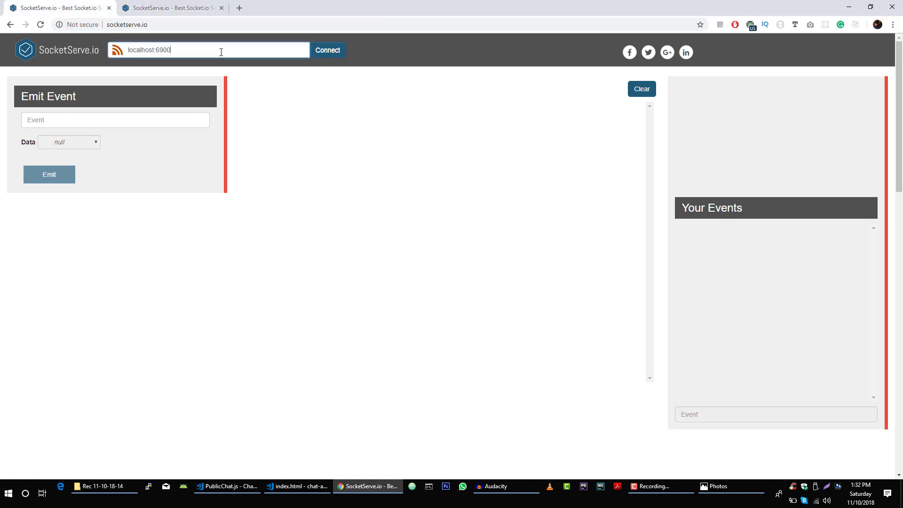
click(335, 56)
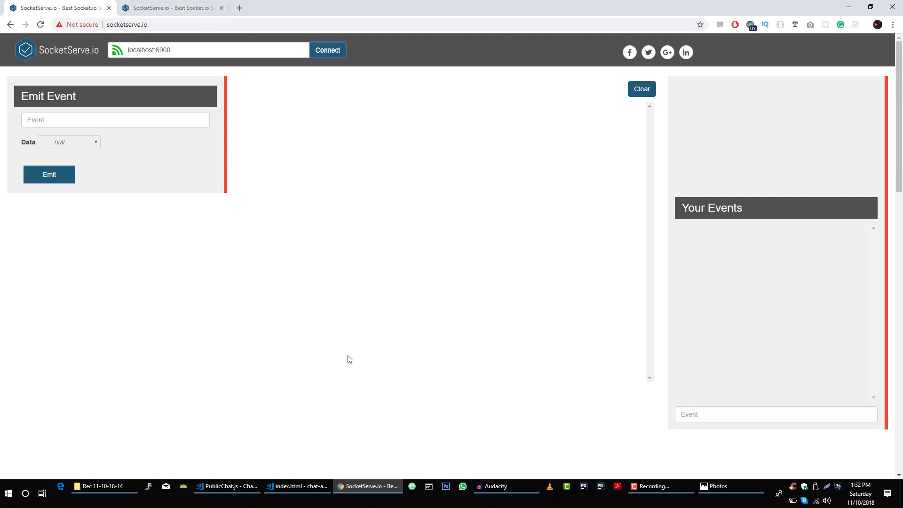
click(236, 486)
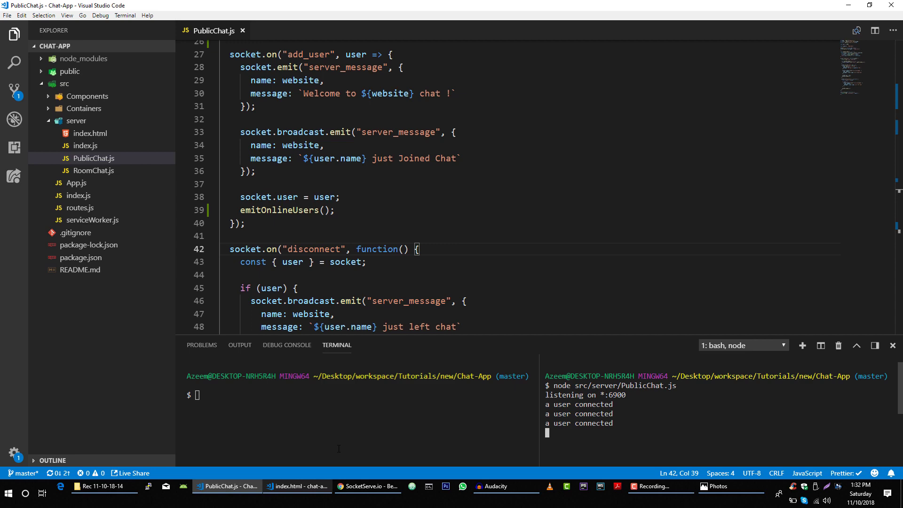
mouse_move(864, 79)
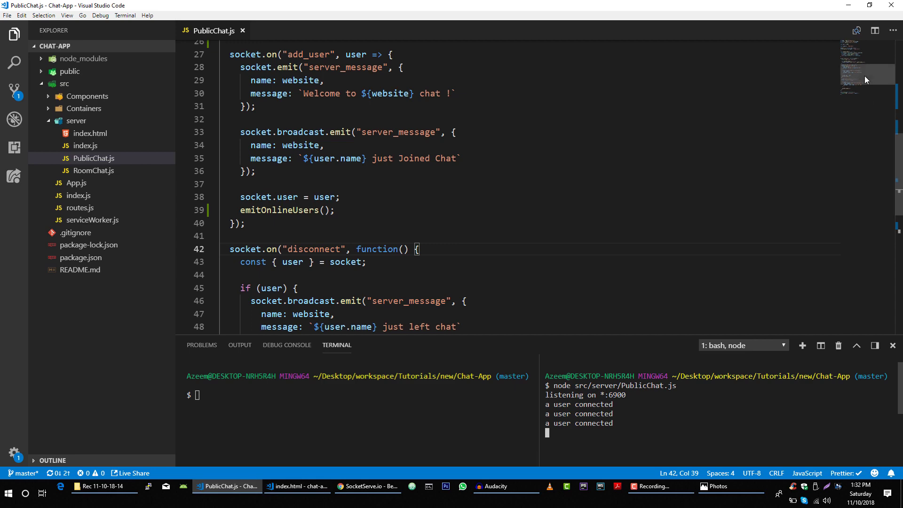
drag(864, 76, 866, 77)
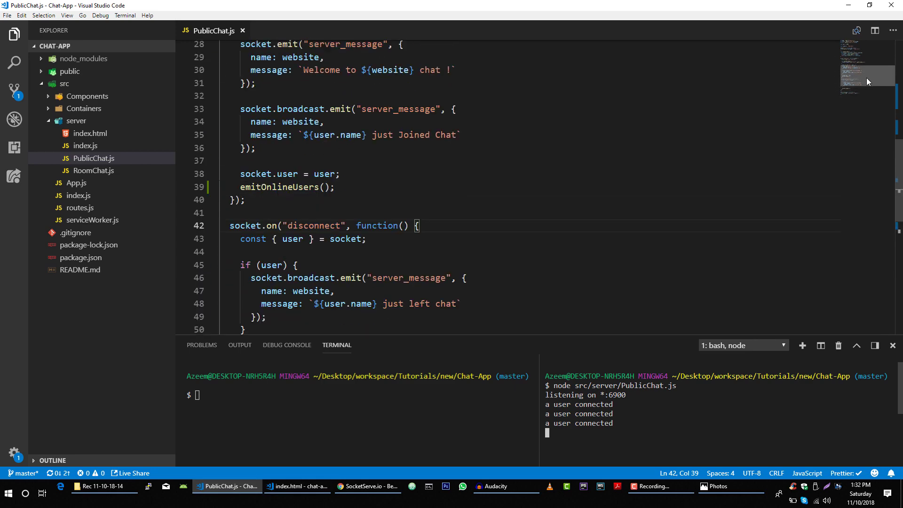
Find and select the add_user event name in PublicChat.js's connection handler
click(353, 173)
scroll(352, 174, up, 4)
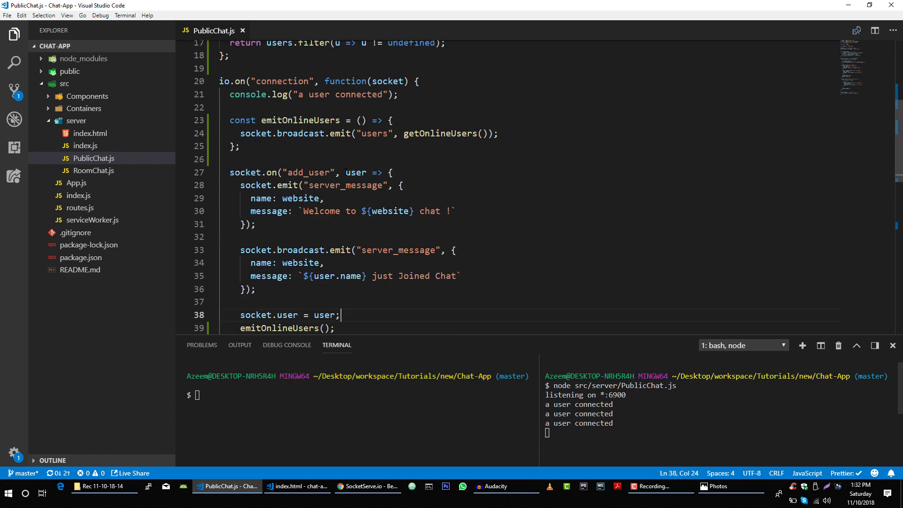
scroll(354, 157, up, 2)
double_click(303, 258)
key(ctrl+c)
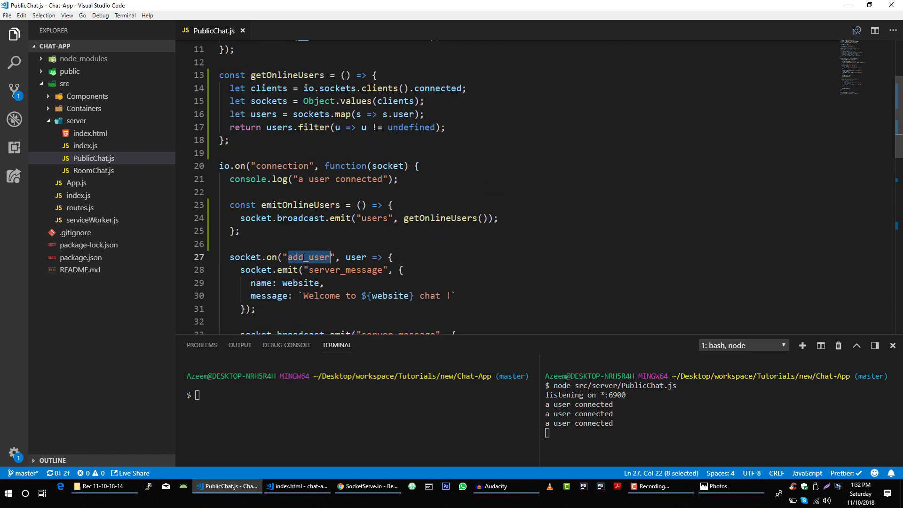
Paste add_user as the event name, set Data to object, and begin adding a property
key(alt+Tab)
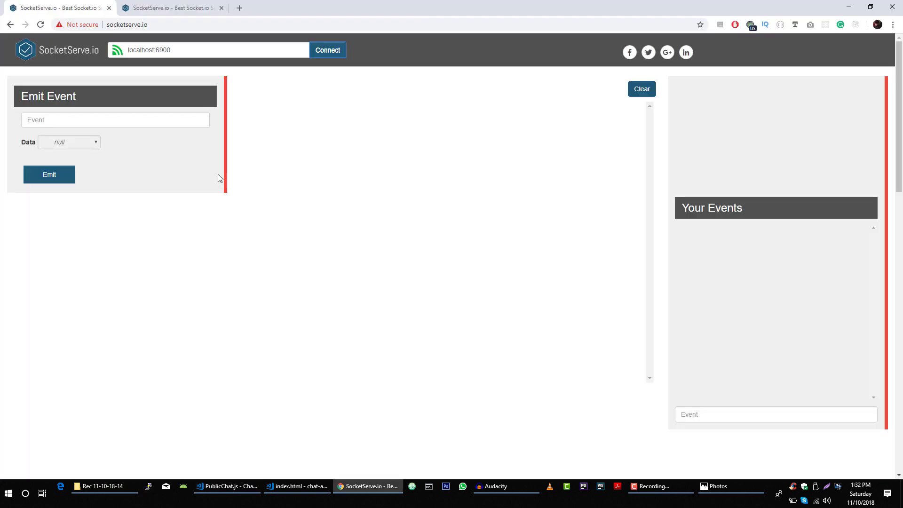
click(88, 122)
key(ctrl+v)
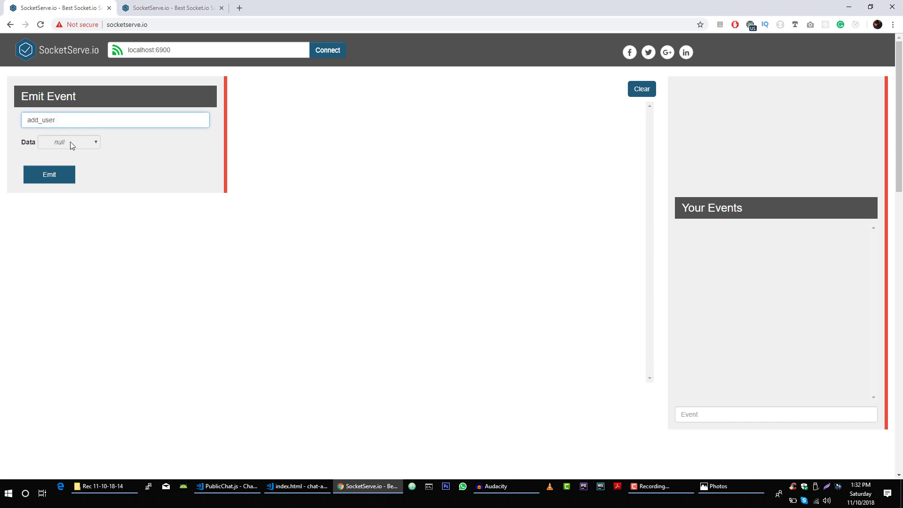
click(70, 142)
click(63, 227)
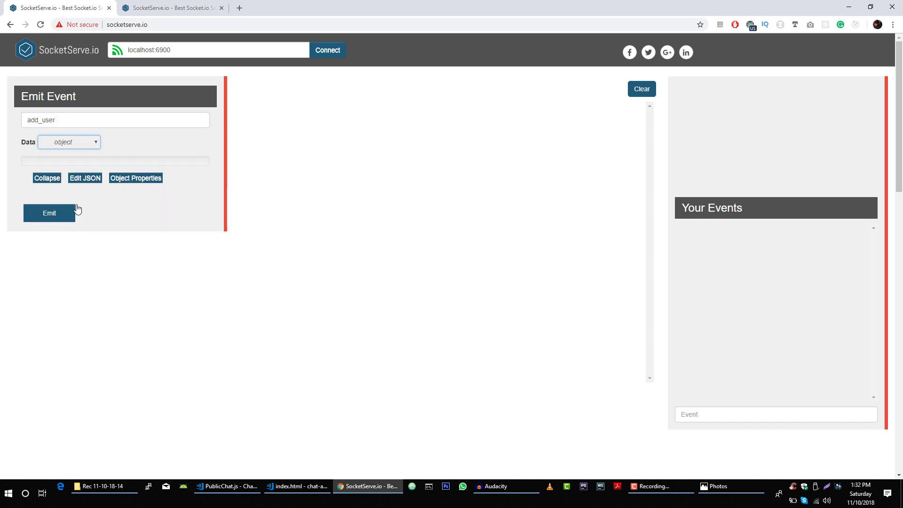
click(127, 179)
click(157, 205)
text(name)
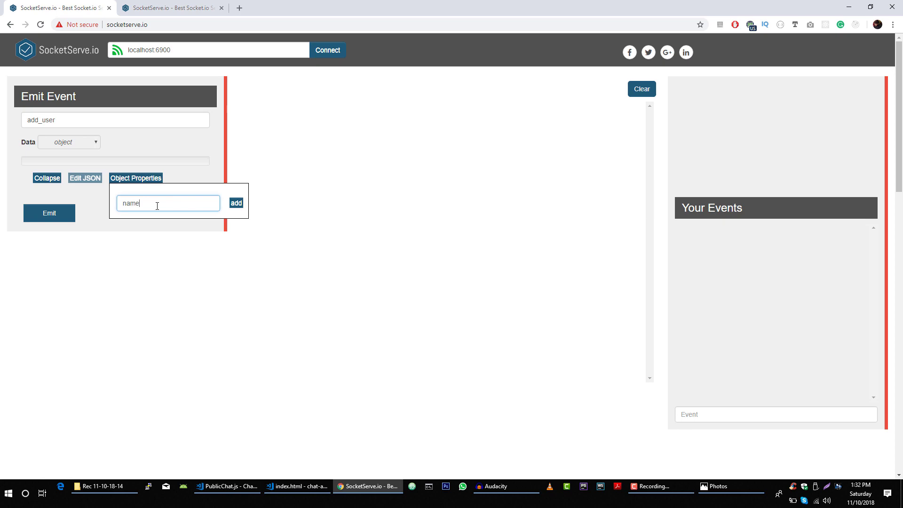
key(alt+Tab)
scroll(358, 244, down, 2)
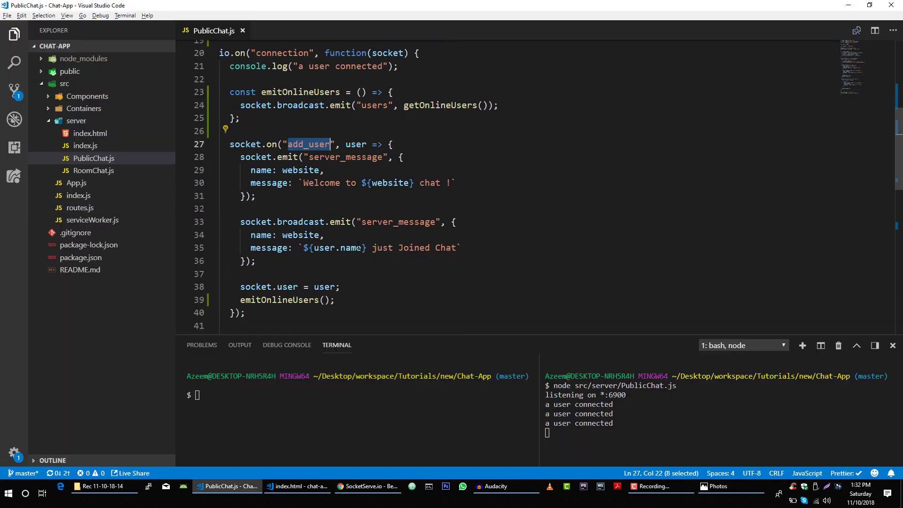
Select the name field of user.name in PublicChat.js to confirm the property name
double_click(352, 248)
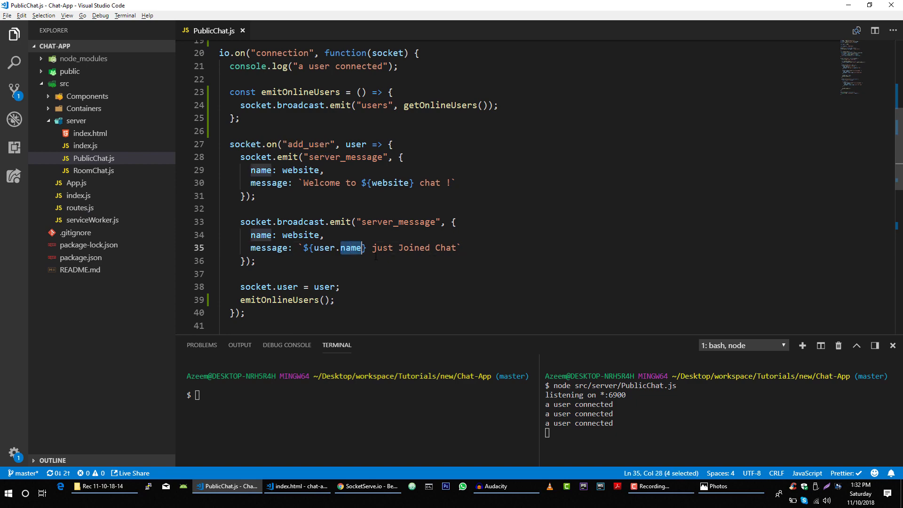
scroll(418, 280, down, 4)
scroll(418, 280, down, 4)
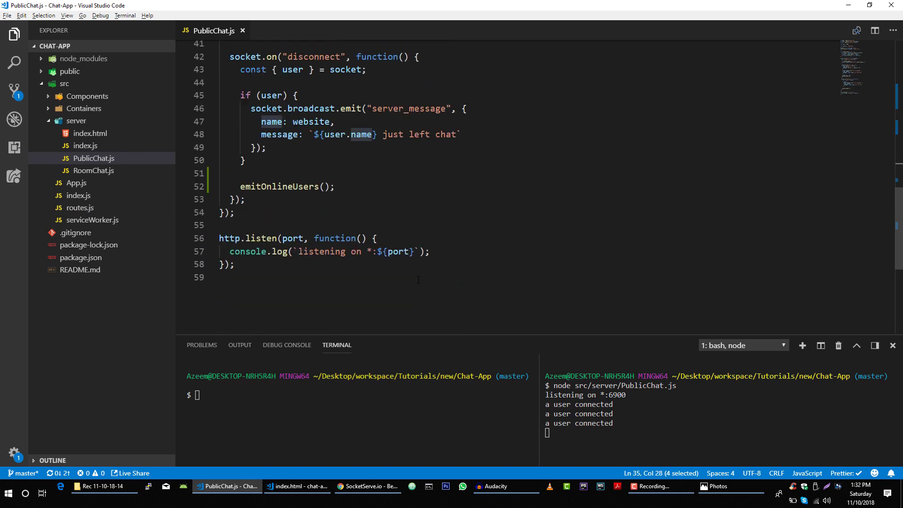
scroll(418, 280, up, 10)
Add the string property name with value Azeem to the add_user object
key(alt+Tab)
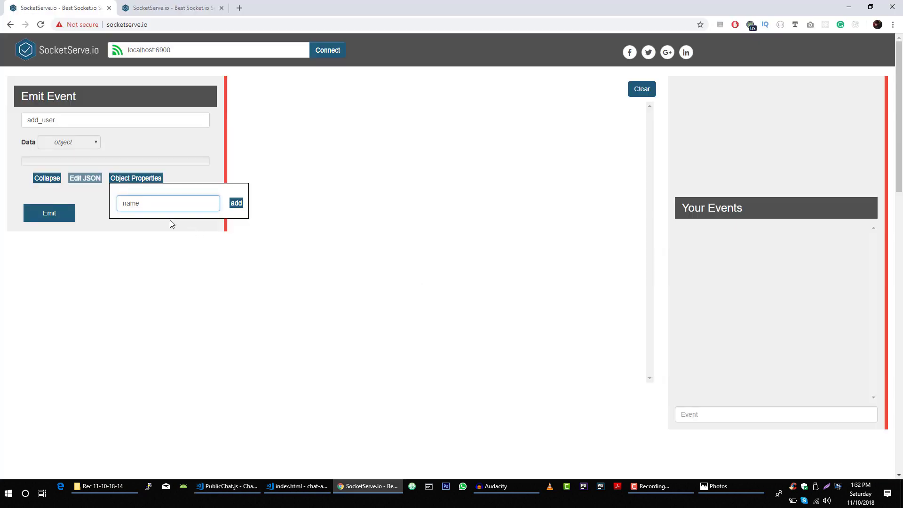
click(237, 203)
click(136, 177)
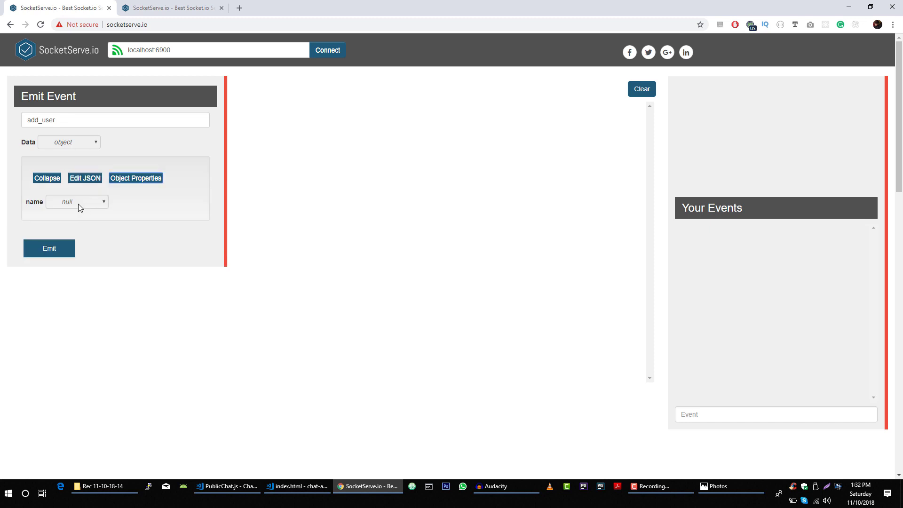
click(71, 203)
click(70, 217)
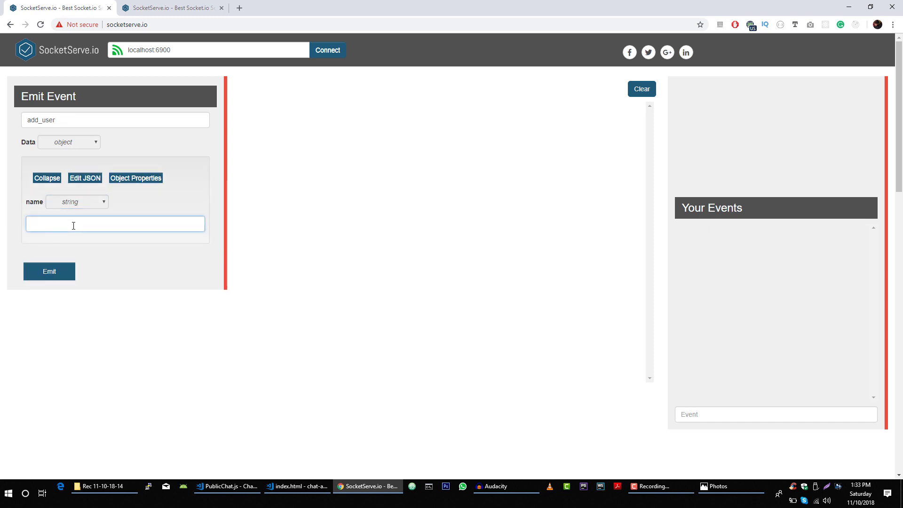
text(Azeem)
click(75, 119)
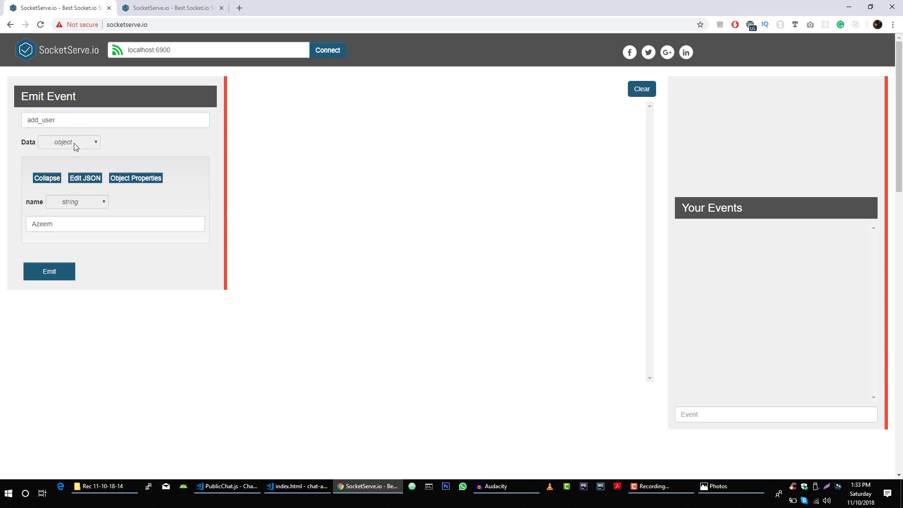
Copy the Azeem user JSON from the Edit JSON view, cancel, and go to tab two
click(85, 178)
drag(116, 213, 46, 182)
key(ctrl+c)
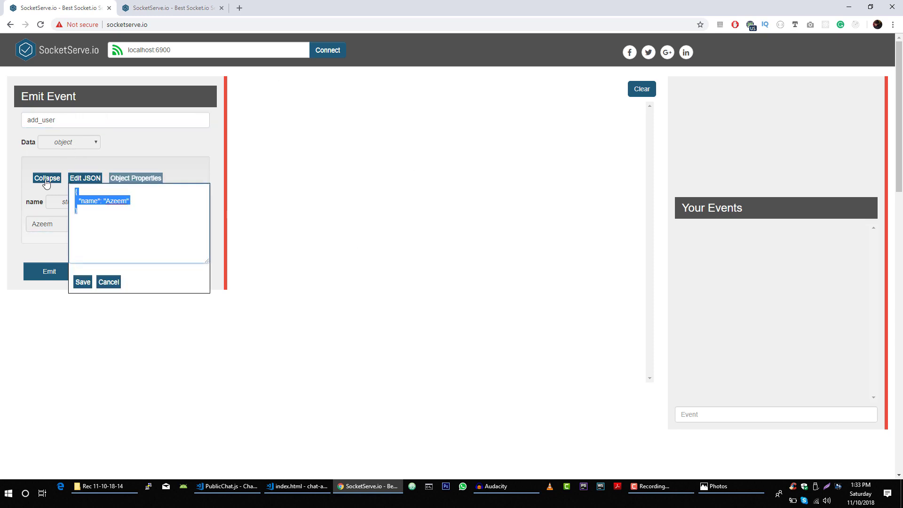
click(156, 138)
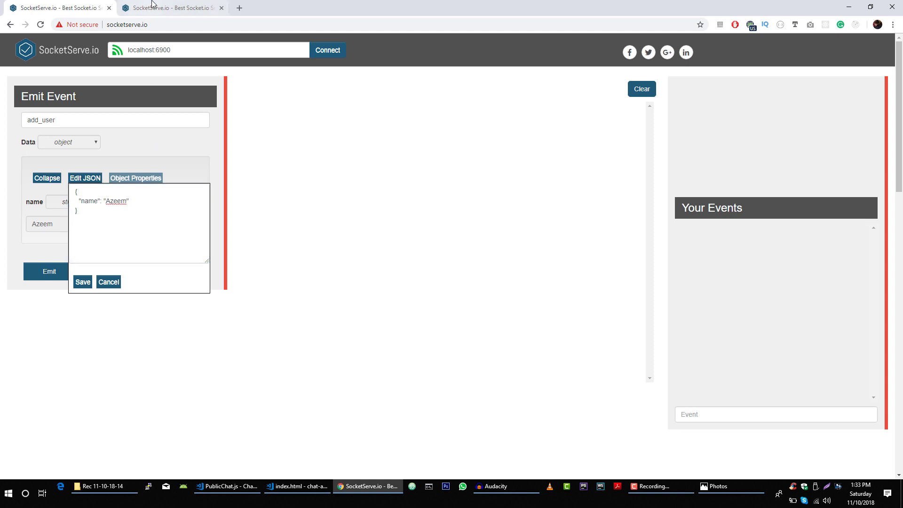
click(111, 284)
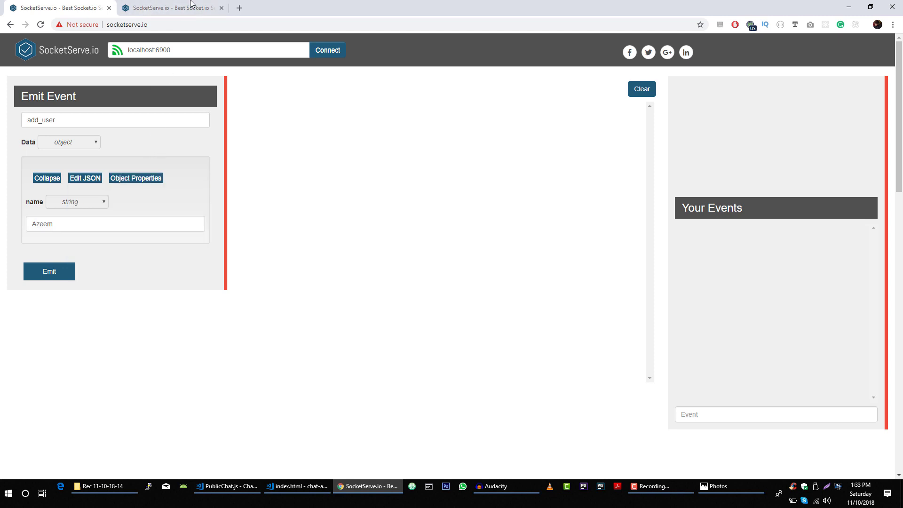
click(169, 8)
Set tab two's data to the pasted user object and change Azeem to Ali
click(65, 144)
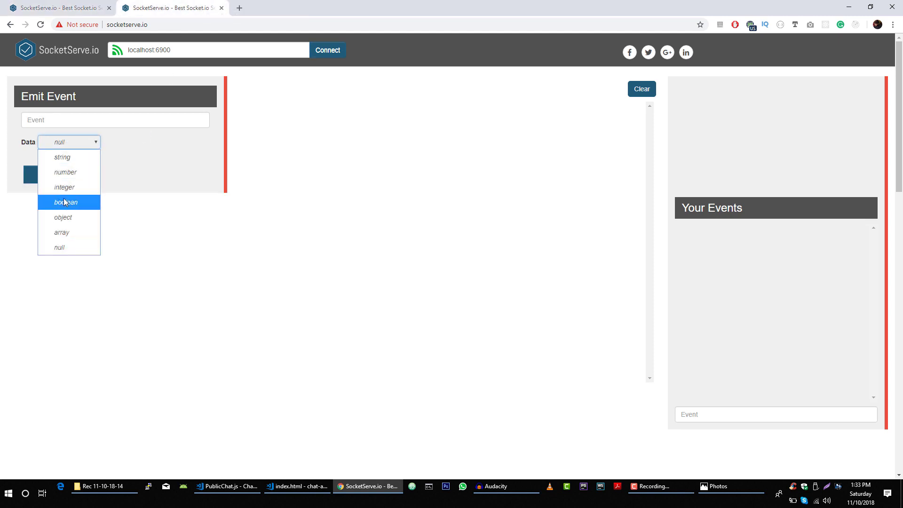
click(62, 218)
click(88, 179)
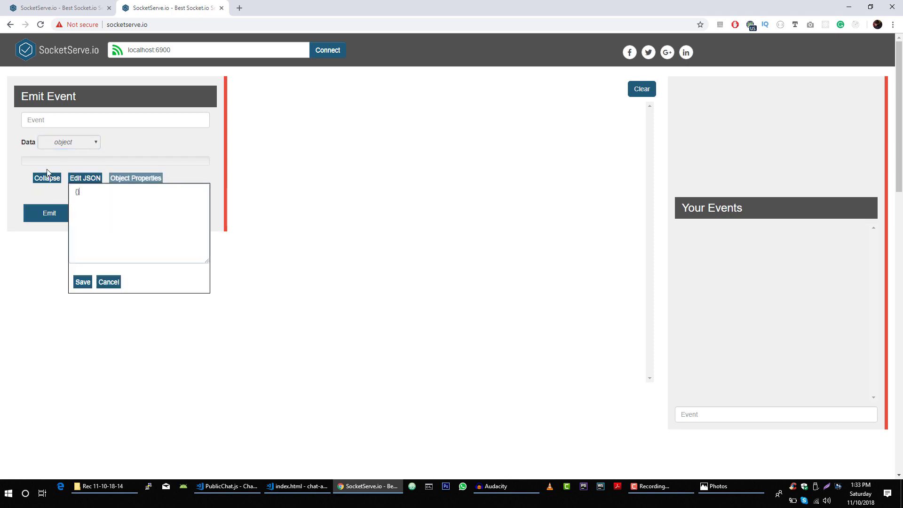
key(ctrl+v)
click(83, 283)
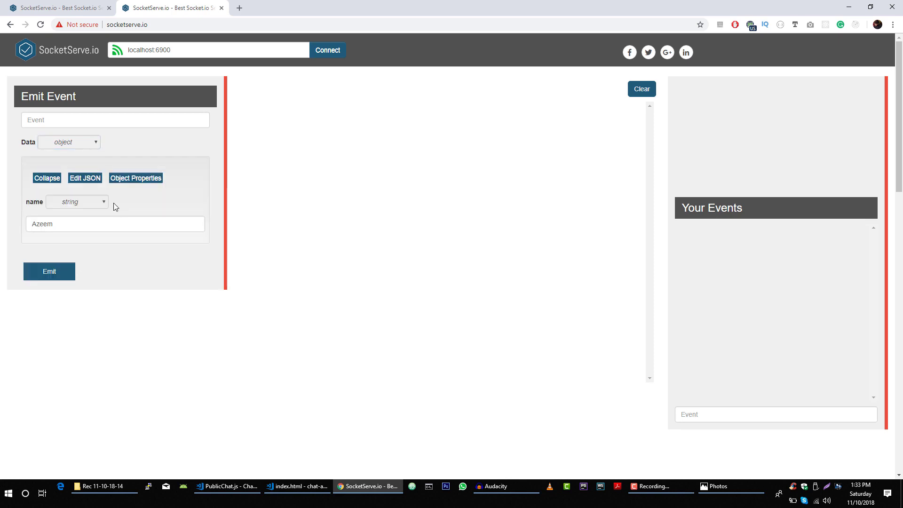
drag(89, 223, 0, 209)
key(BackSpace)
text(Al)
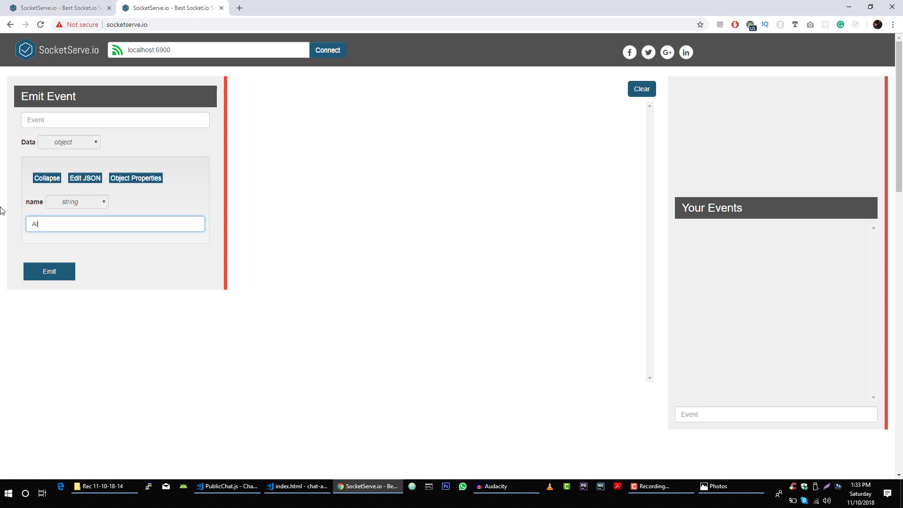
text(i)
click(90, 248)
Copy add_user from the first tab into the second tab's Event field
click(93, 121)
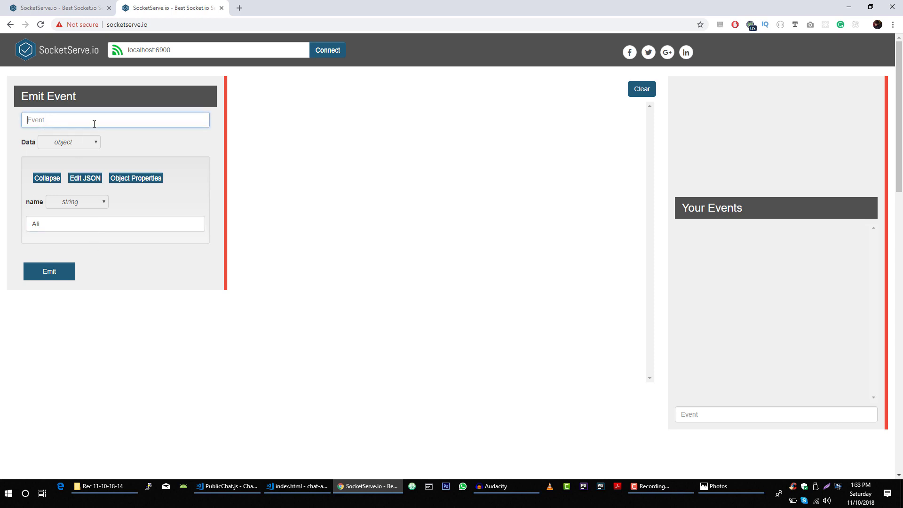
click(84, 8)
drag(80, 121, 2, 99)
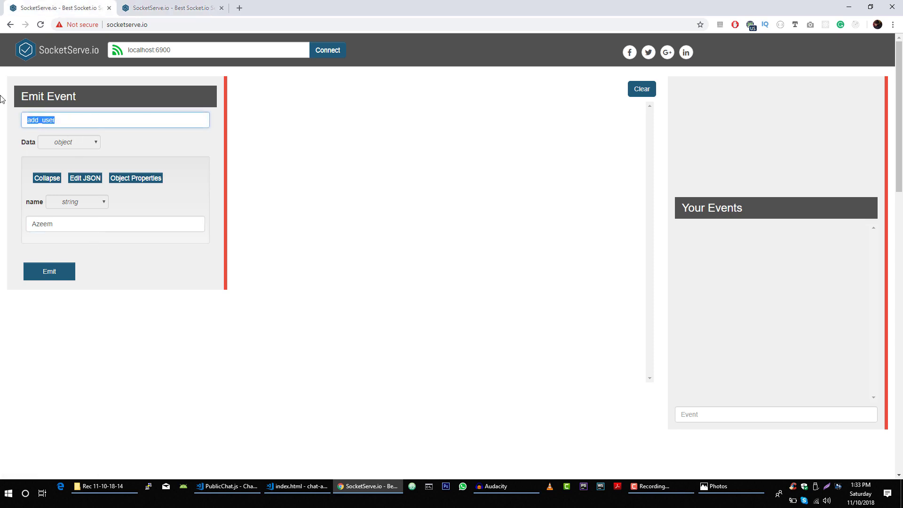
click(162, 8)
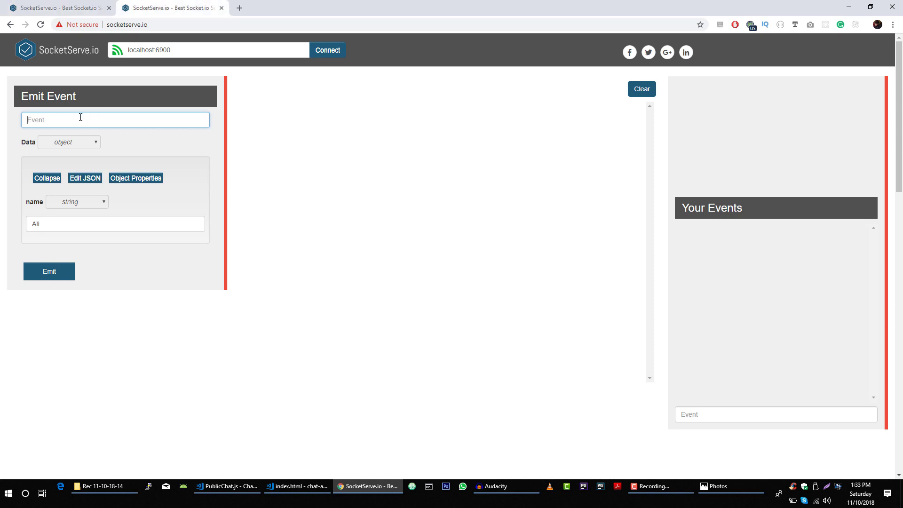
text(add_user)
click(189, 269)
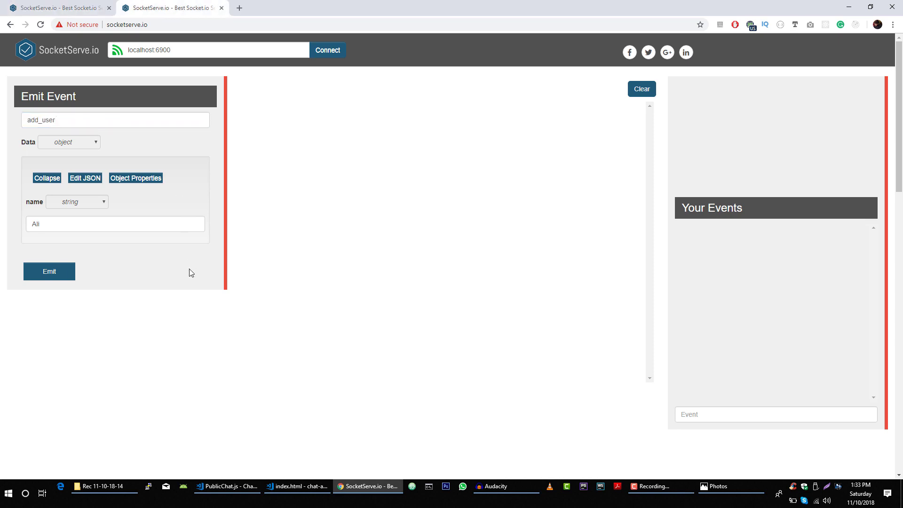
key(alt+Tab)
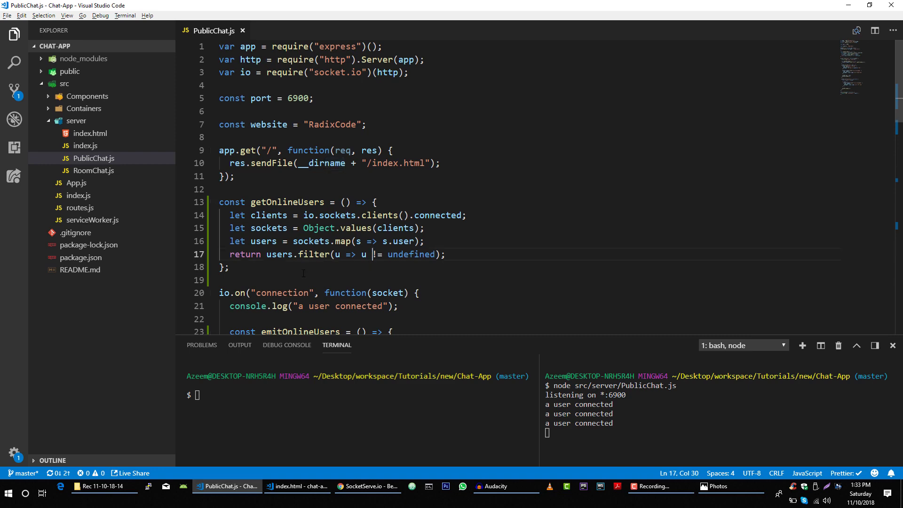
Close the terminal and add server_message from PublicChat.js to SocketServe's listened events
click(304, 274)
scroll(303, 273, down, 7)
scroll(304, 273, down, 4)
scroll(303, 274, down, 1)
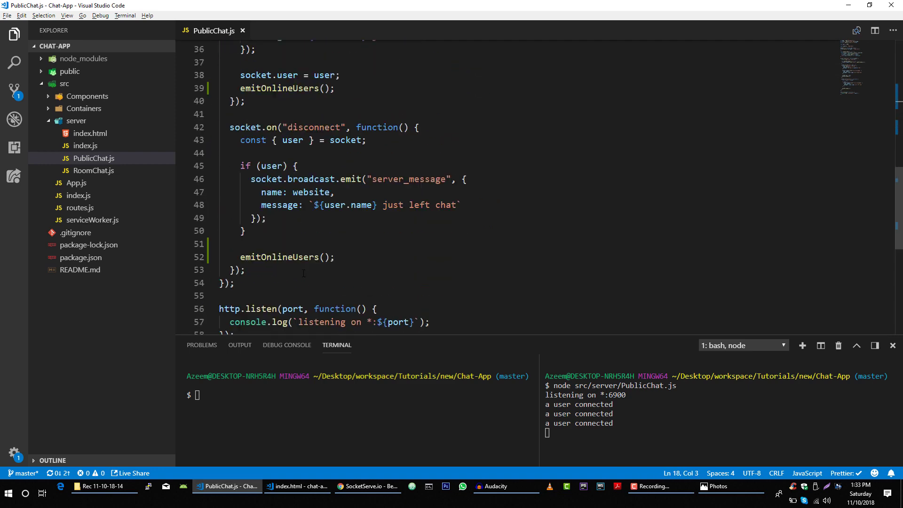
scroll(303, 272, down, 7)
scroll(304, 273, up, 6)
scroll(303, 274, up, 4)
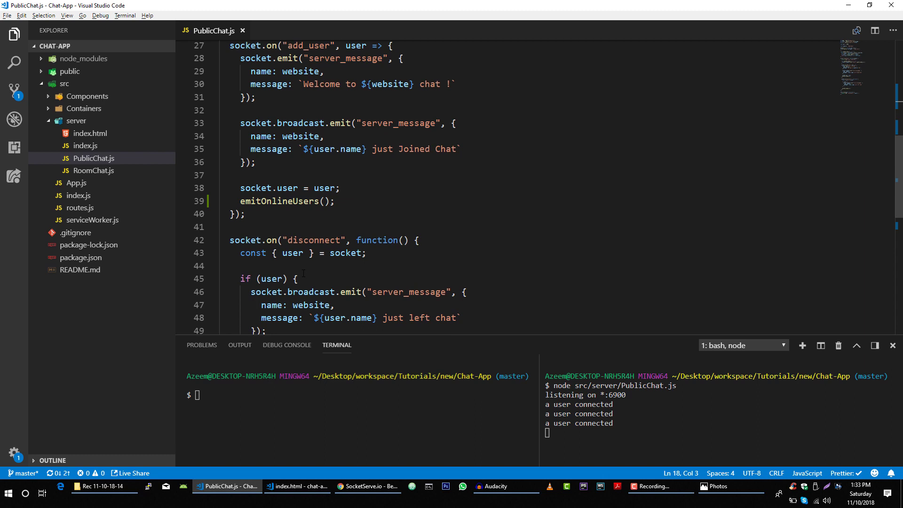
scroll(304, 274, up, 2)
scroll(304, 273, up, 1)
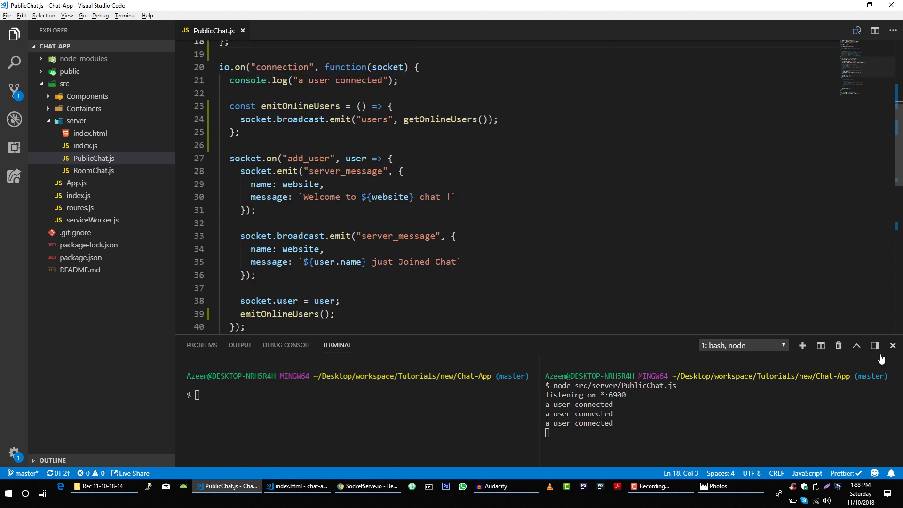
click(892, 345)
click(352, 314)
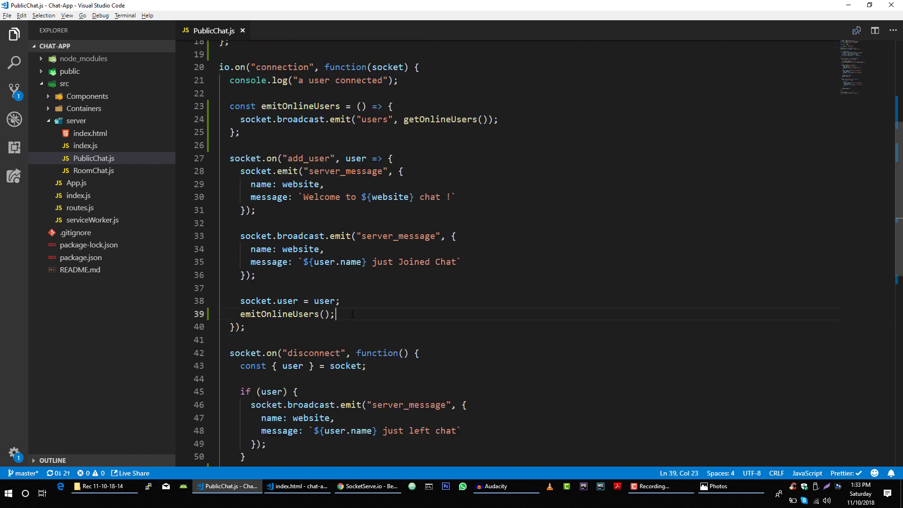
double_click(394, 235)
key(ctrl+c)
key(alt+Tab)
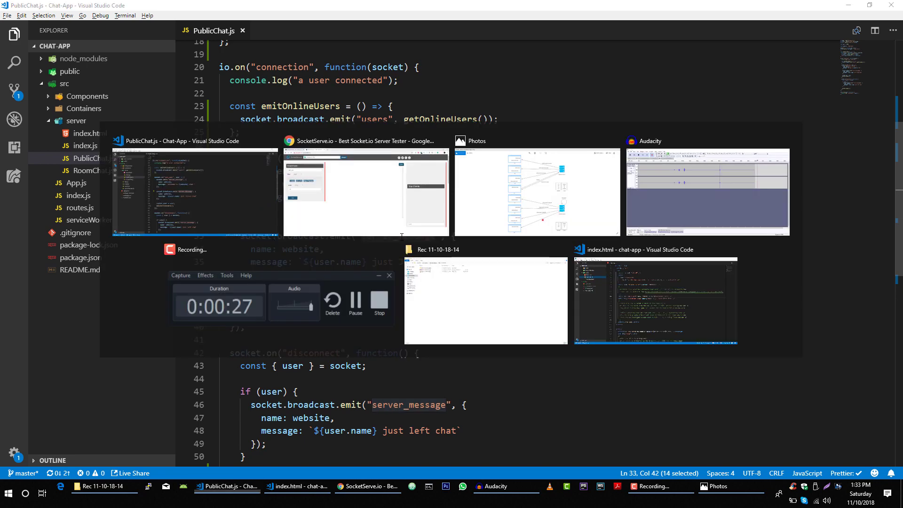
click(707, 413)
key(ctrl+v)
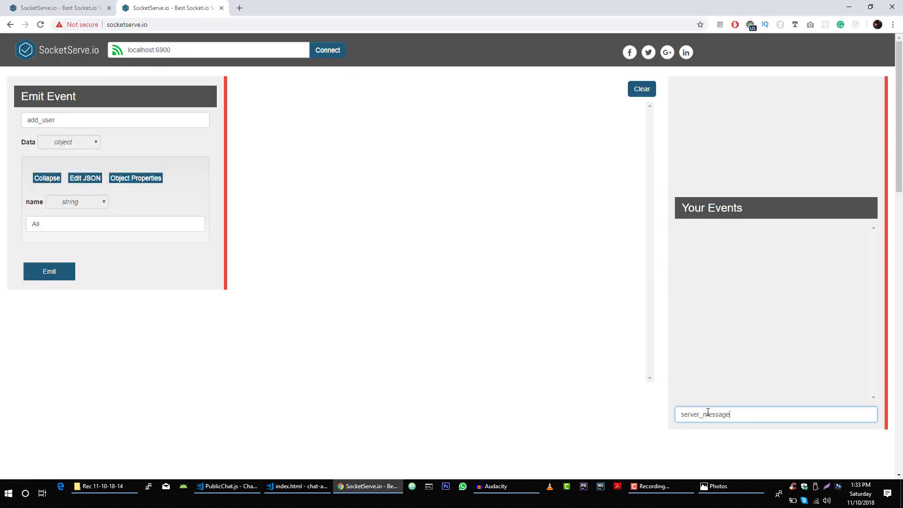
key(Return)
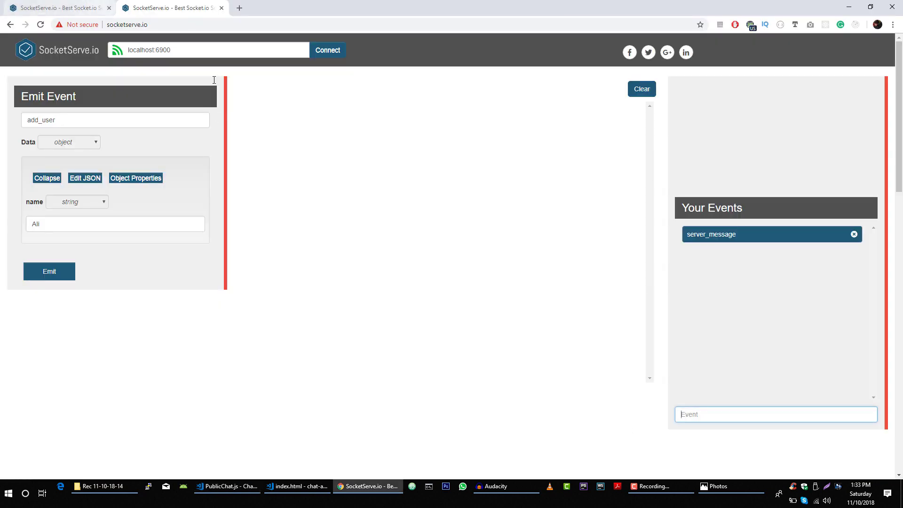
Add the users event name from line 24 to the listened events
key(alt+Tab)
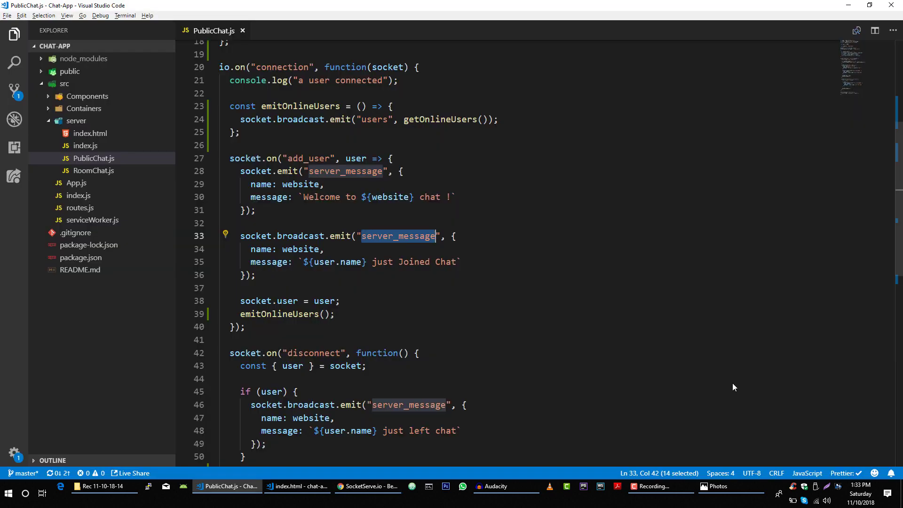
scroll(449, 304, up, 2)
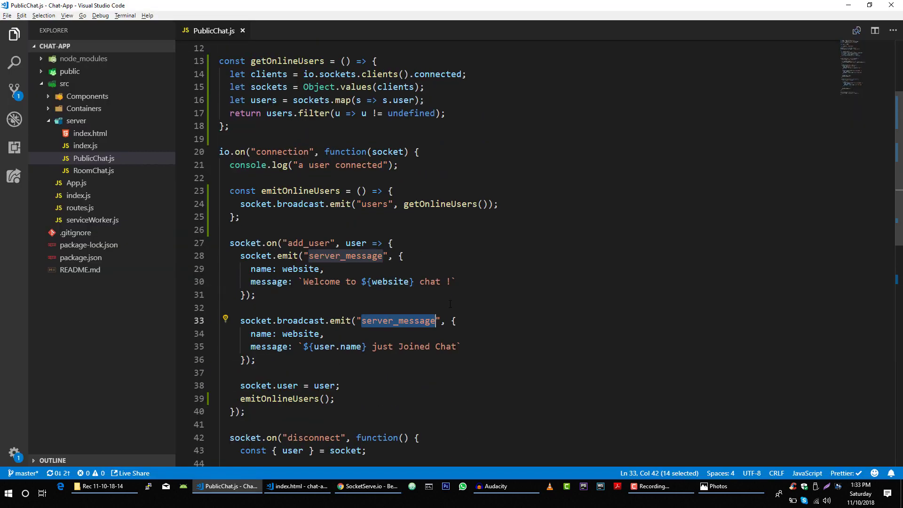
scroll(450, 303, up, 1)
double_click(376, 232)
key(ctrl+c)
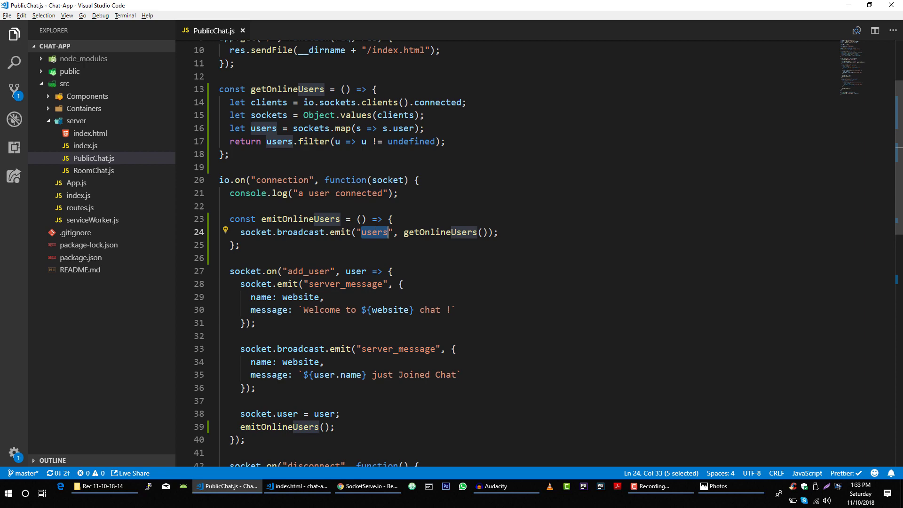
key(alt+Tab)
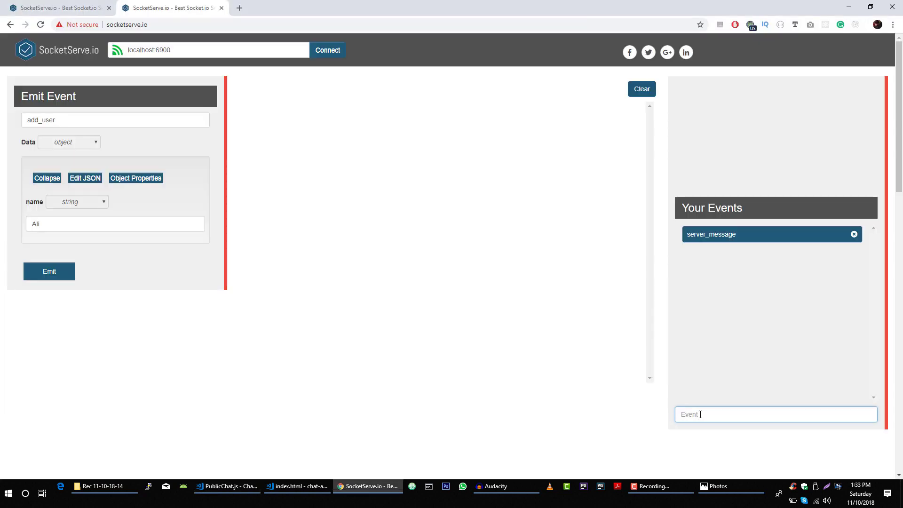
key(ctrl+v)
key(Return)
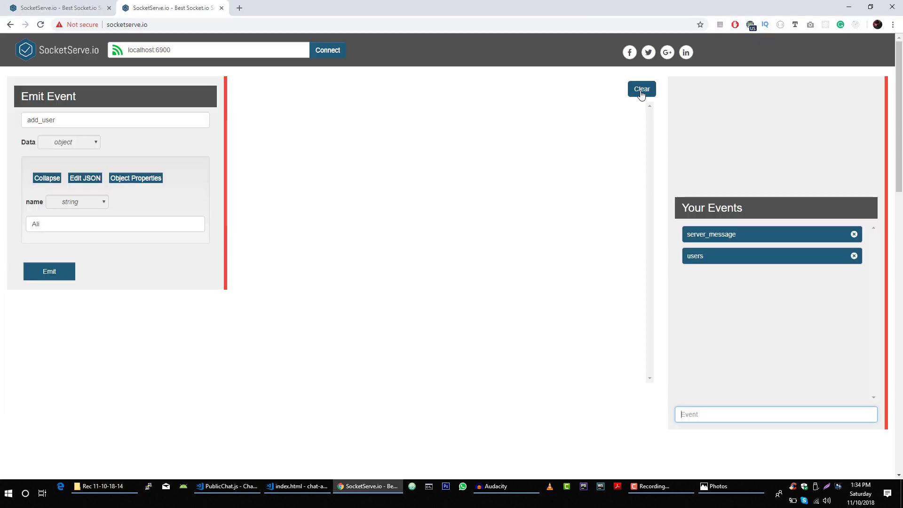
Clear the received event log and refocus the add_user event field
click(641, 94)
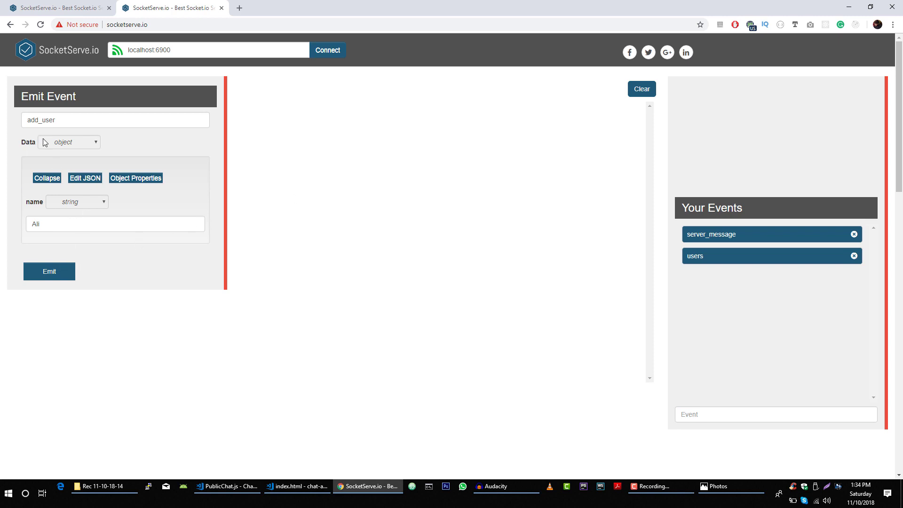
drag(72, 122, 7, 121)
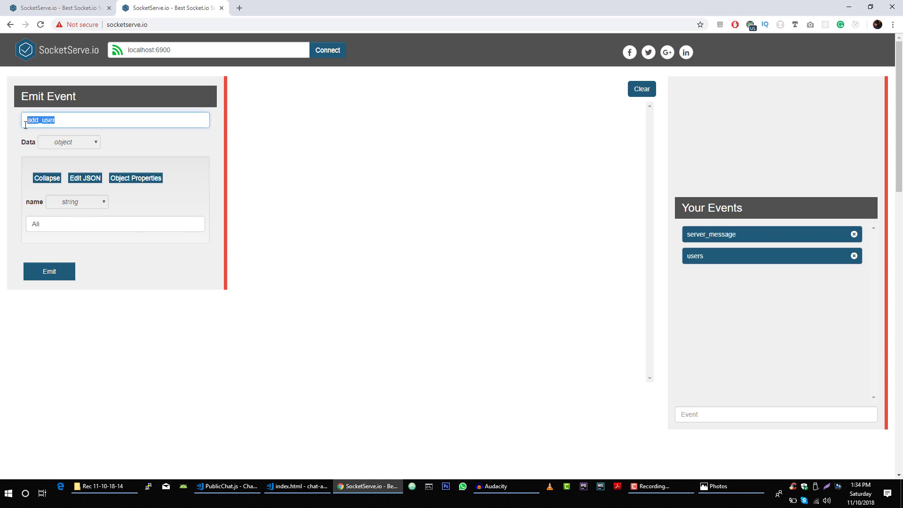
click(132, 253)
click(43, 122)
Emit add_user for Ali, inspect the server_message welcome reply, then clear the log
click(733, 494)
scroll(509, 212, up, 2)
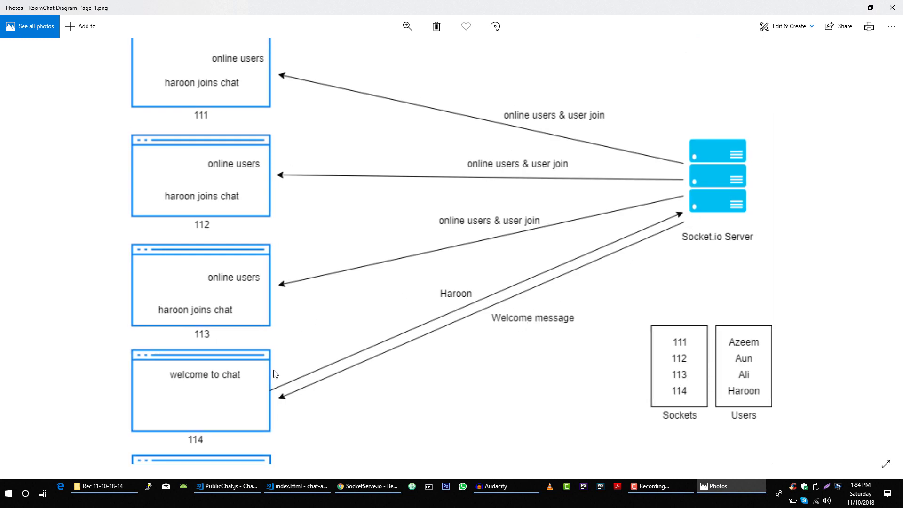
key(alt+Tab)
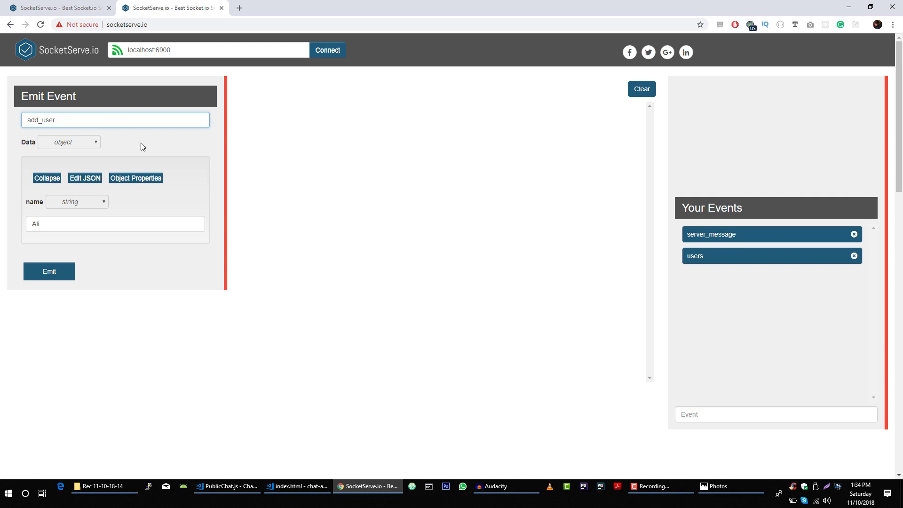
click(47, 277)
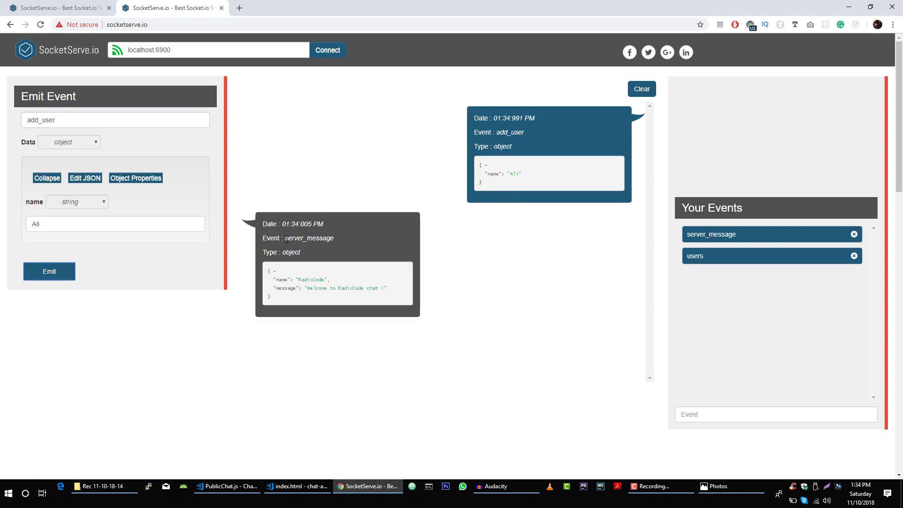
double_click(286, 239)
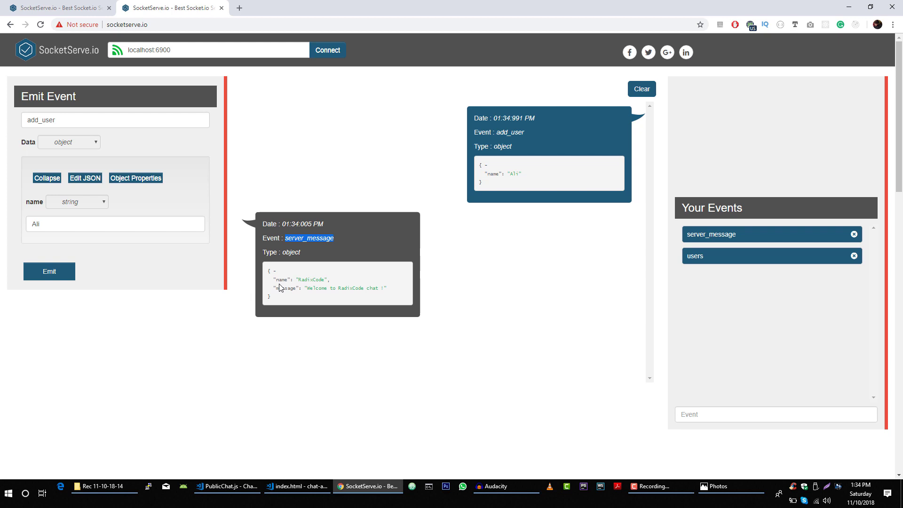
drag(280, 279, 391, 290)
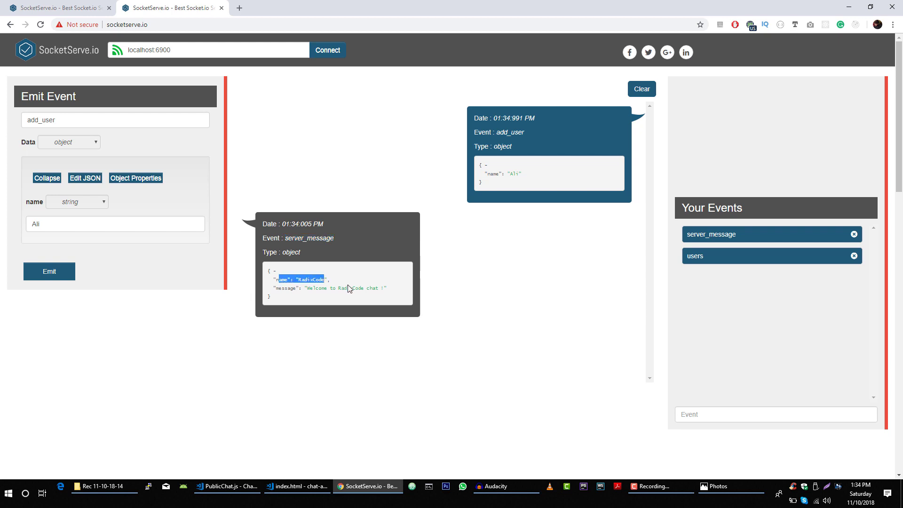
click(390, 290)
click(654, 90)
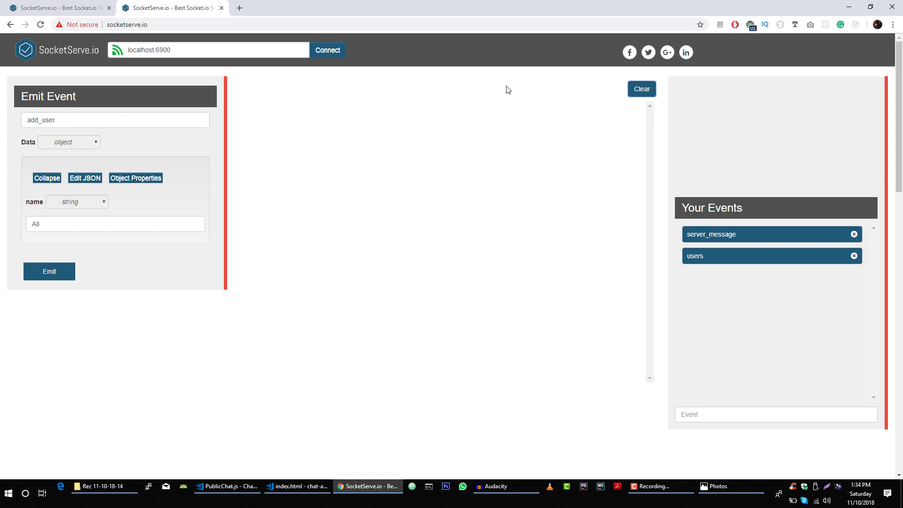
Have Azeem's connection listen for users and server_message, then review the diagram and server code
click(78, 6)
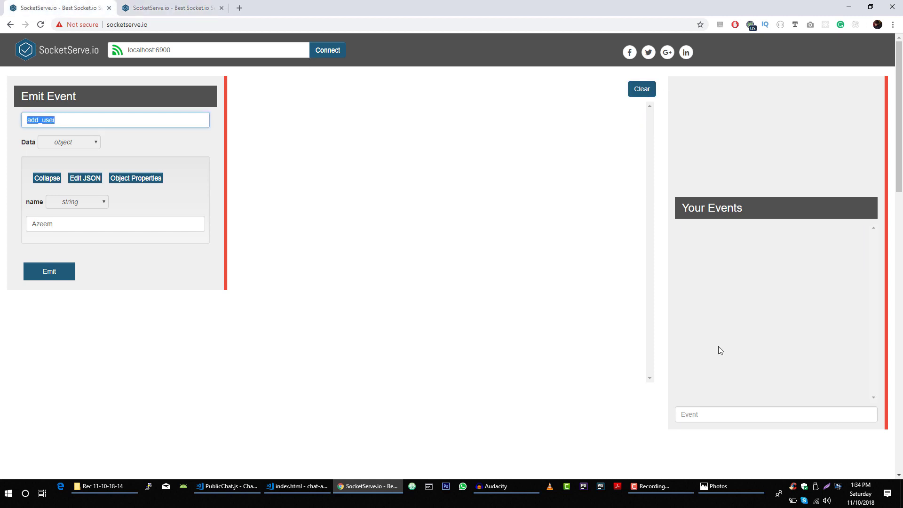
click(703, 413)
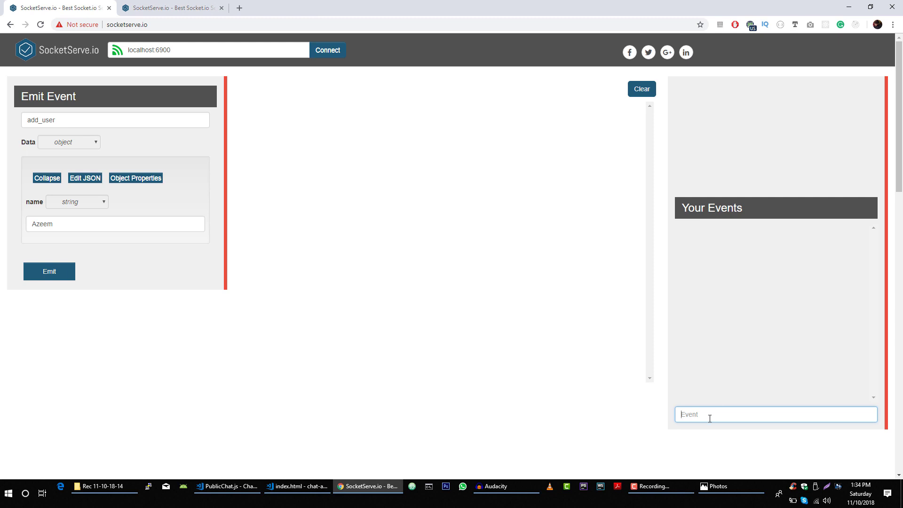
text(users)
key(Return)
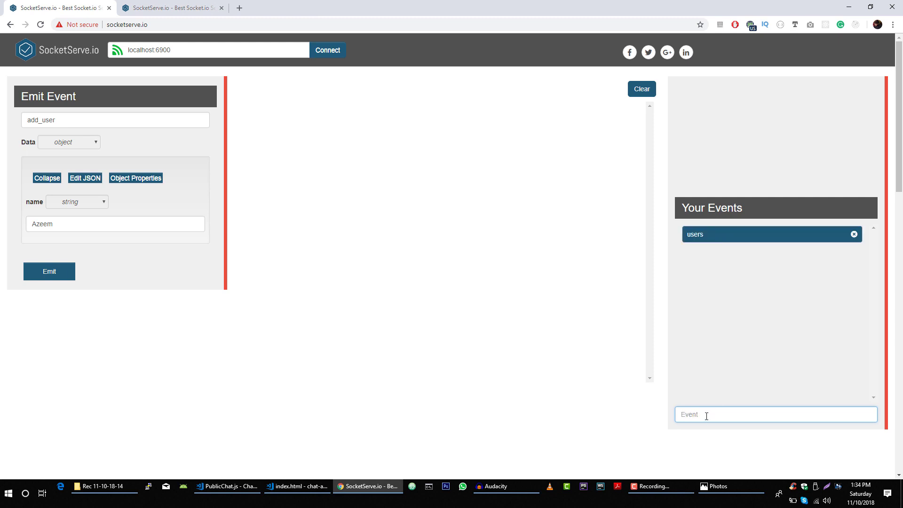
text(se)
text(rver_mess)
text(age)
key(Return)
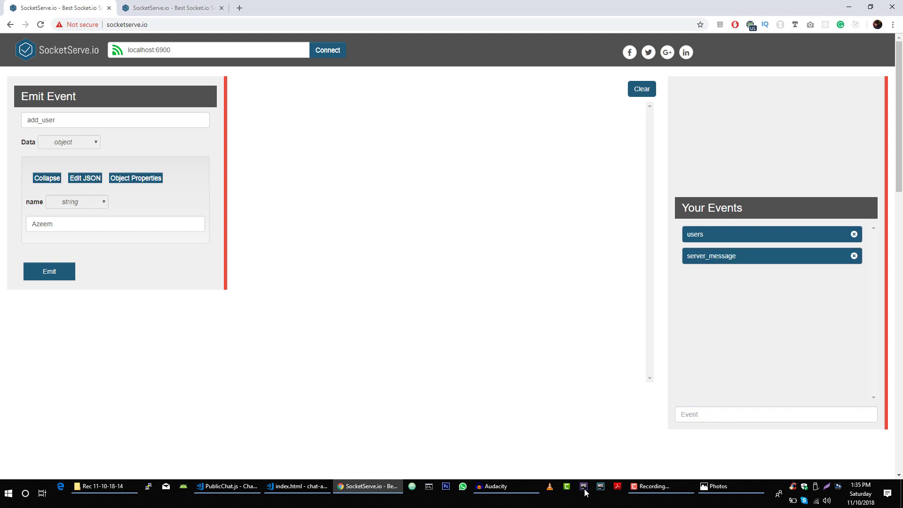
click(744, 494)
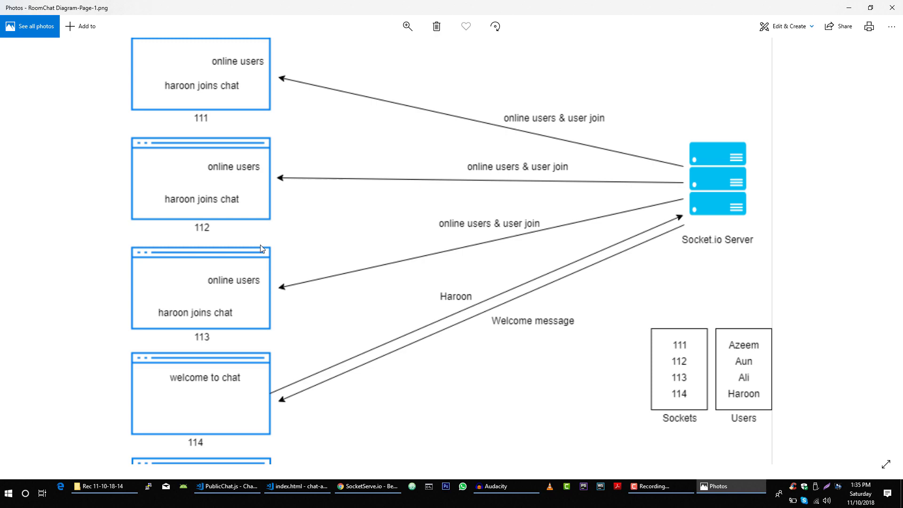
key(alt+Tab)
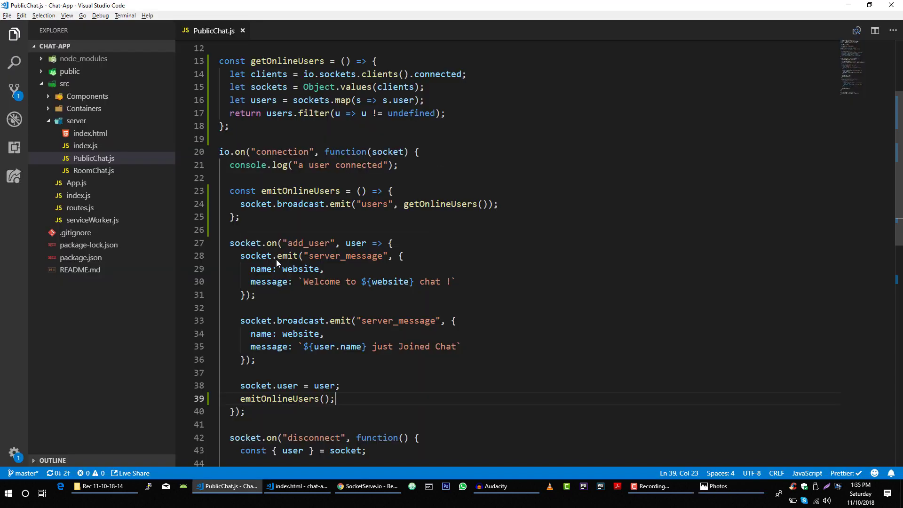
Emit add_user as Azeem and check the welcome message he receives
click(362, 484)
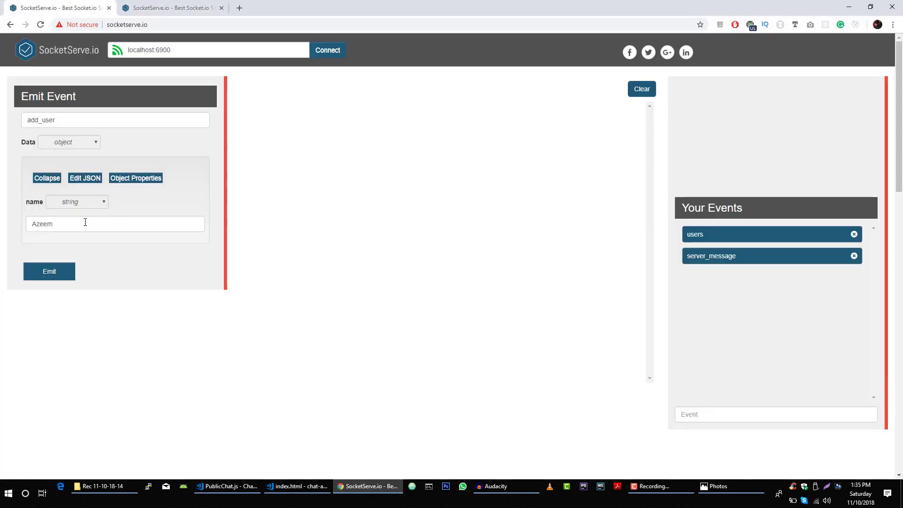
double_click(68, 224)
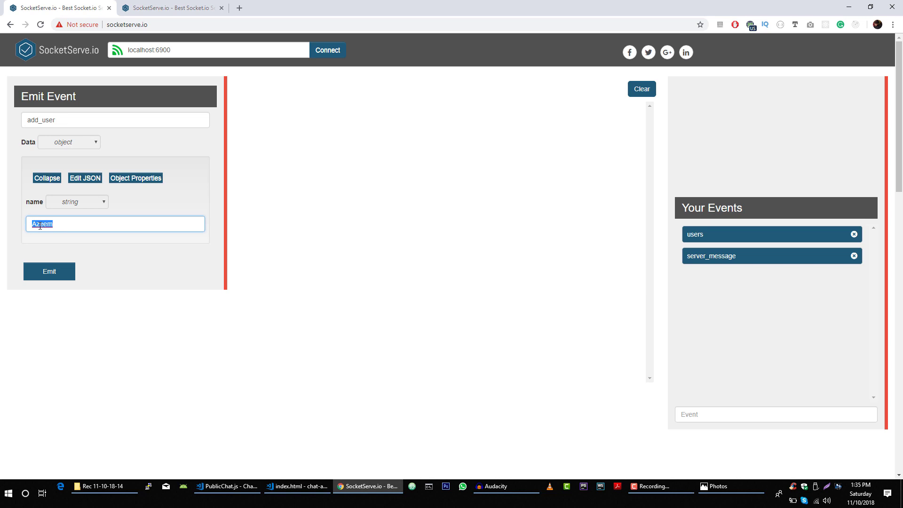
click(105, 244)
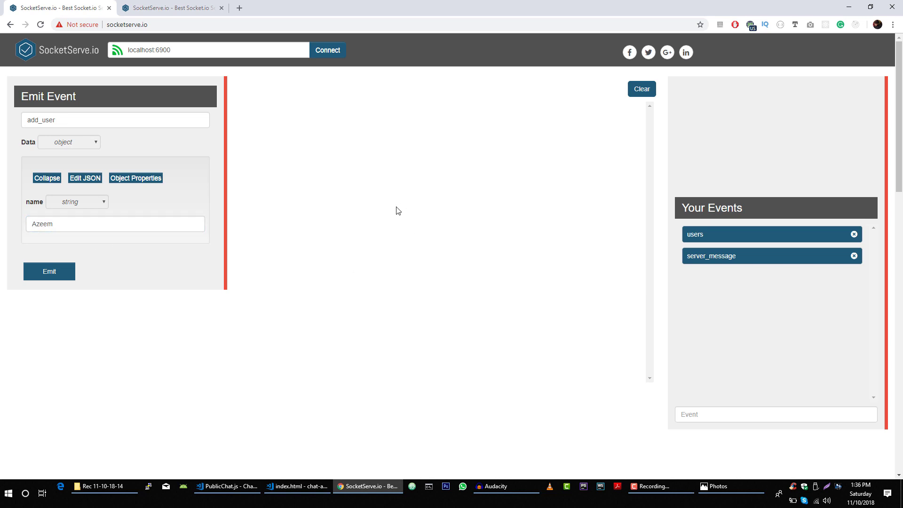
key(ctrl+Tab)
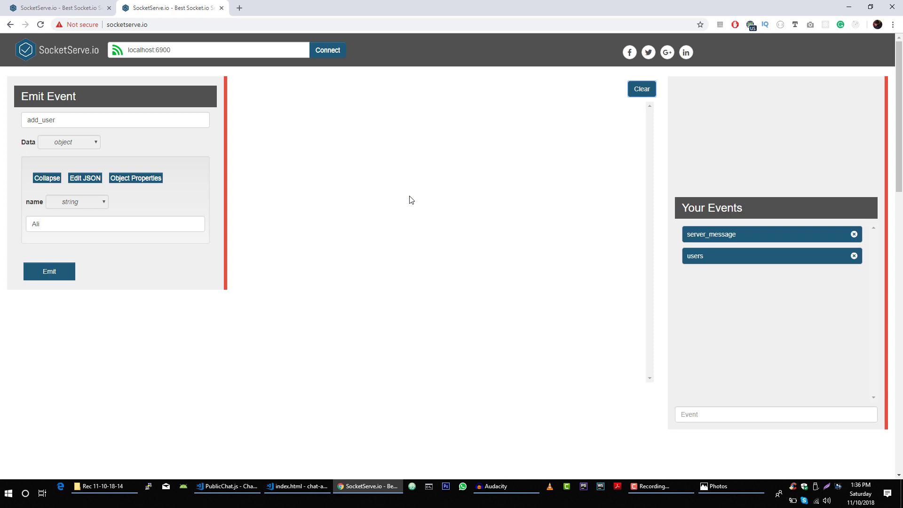
click(72, 2)
click(53, 275)
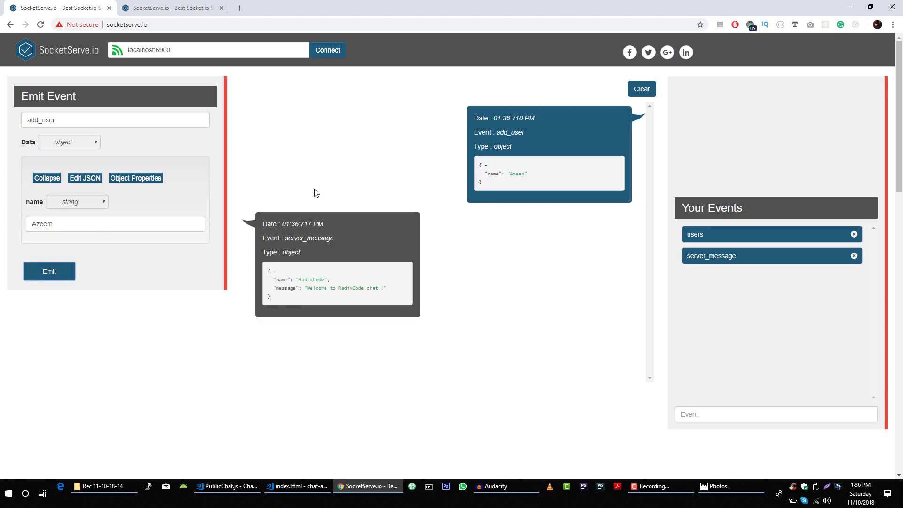
drag(288, 287, 294, 288)
drag(346, 297, 392, 296)
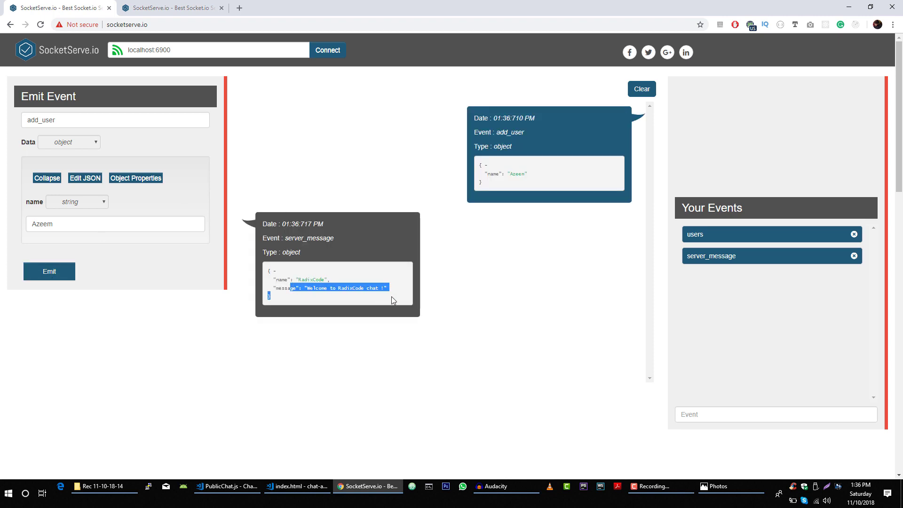
click(250, 149)
In Ali's tab, check 'Azeem just Joined Chat' and the users list showing Ali and Azeem
click(143, 5)
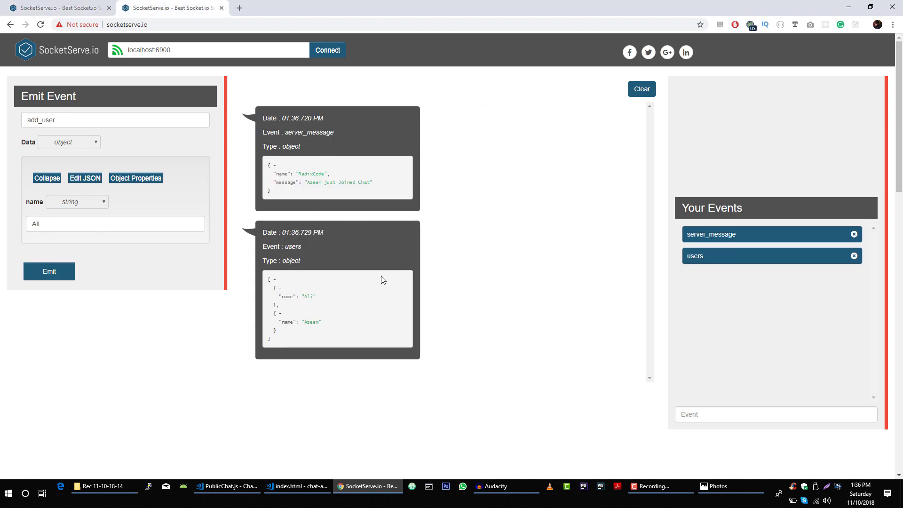
drag(303, 183, 385, 188)
click(386, 188)
drag(272, 232, 307, 264)
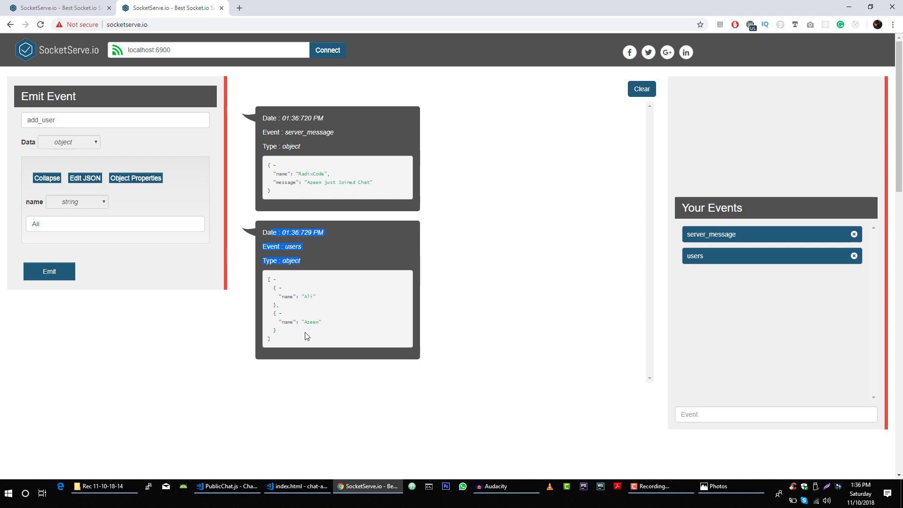
click(335, 359)
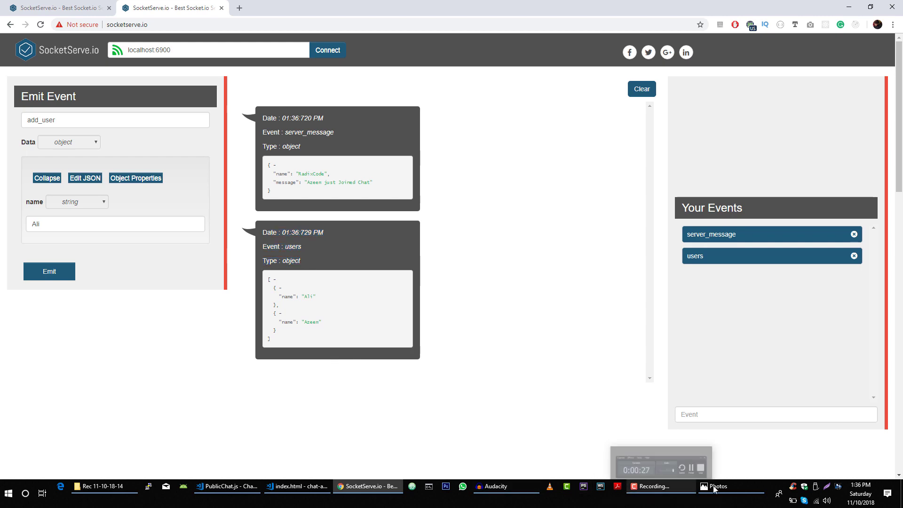
click(719, 486)
scroll(614, 215, down, 1)
scroll(614, 215, down, 3)
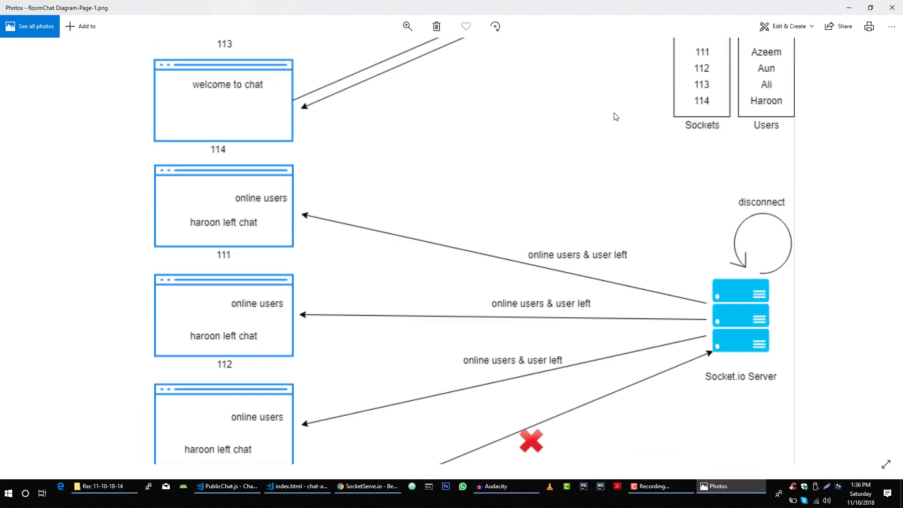
scroll(613, 317, down, 2)
scroll(615, 307, down, 1)
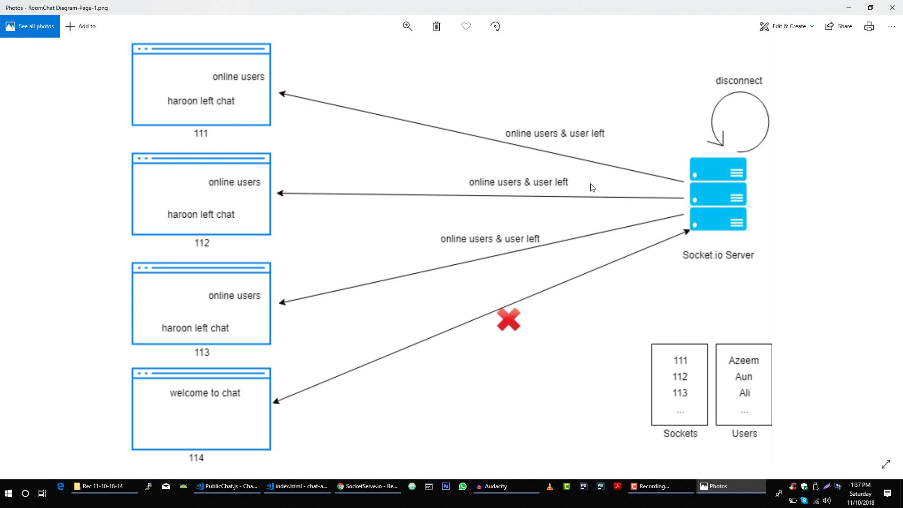
Review the diagram's disconnect section, then move Ali's tab into its own Chrome window
key(alt+Tab)
mouse_move(284, 2)
mouse_down()
mouse_move(606, 122)
mouse_move(402, 17)
mouse_up()
mouse_move(170, 7)
mouse_down()
mouse_move(721, 228)
mouse_move(596, 201)
mouse_up()
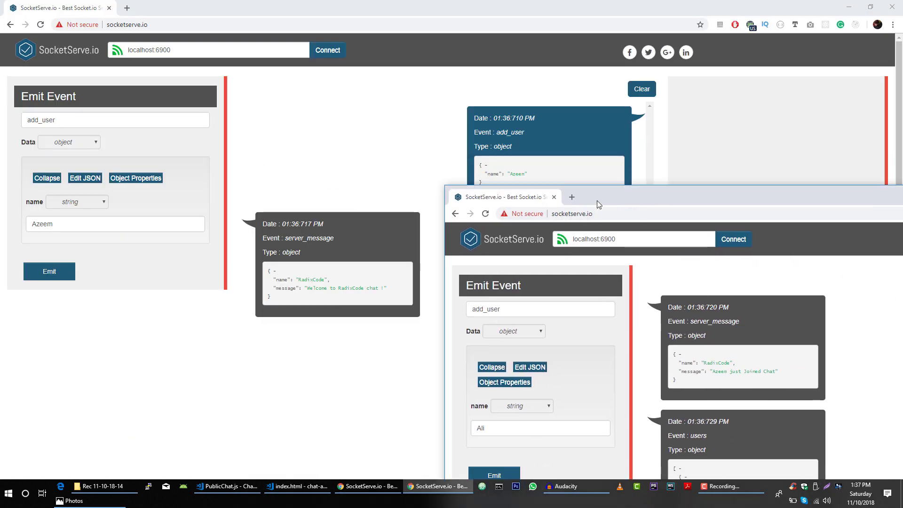
Close Ali's window and confirm Azeem gets 'Ali just left chat' with only Azeem online
click(640, 91)
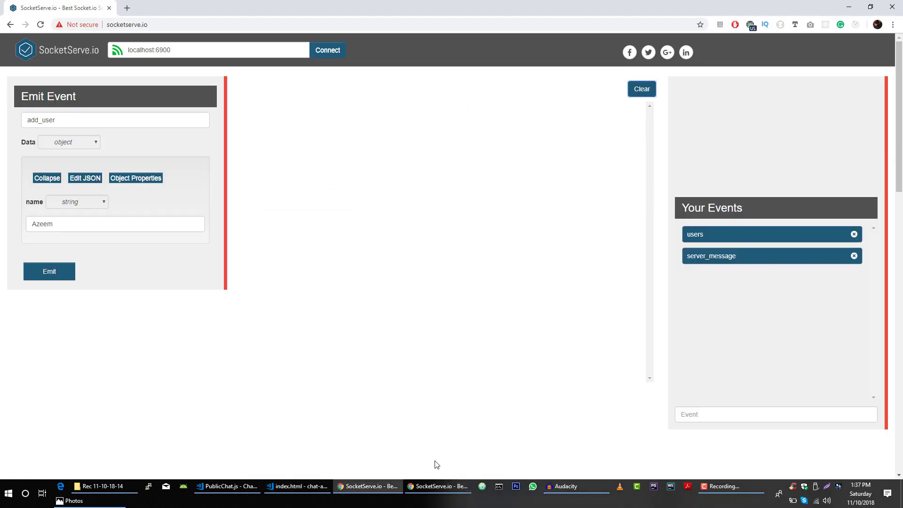
click(437, 486)
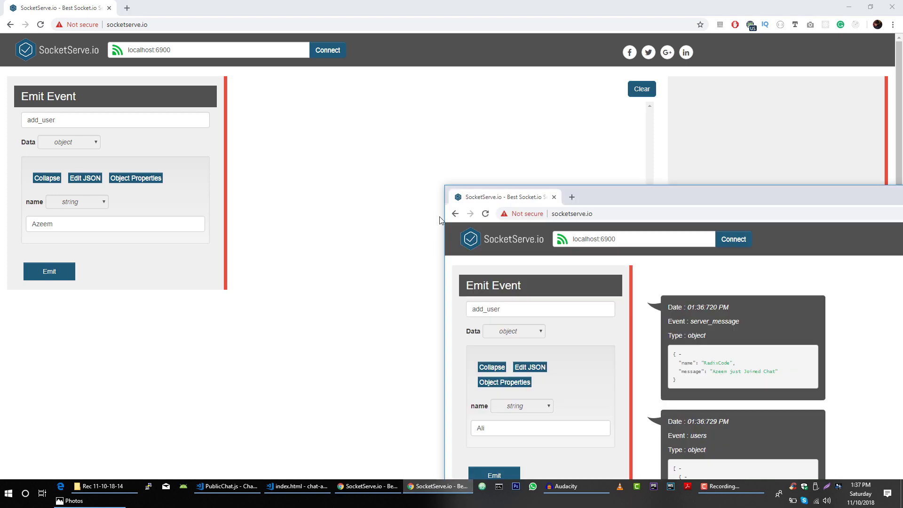
mouse_move(605, 197)
mouse_down()
mouse_move(669, 150)
mouse_move(719, 191)
mouse_up()
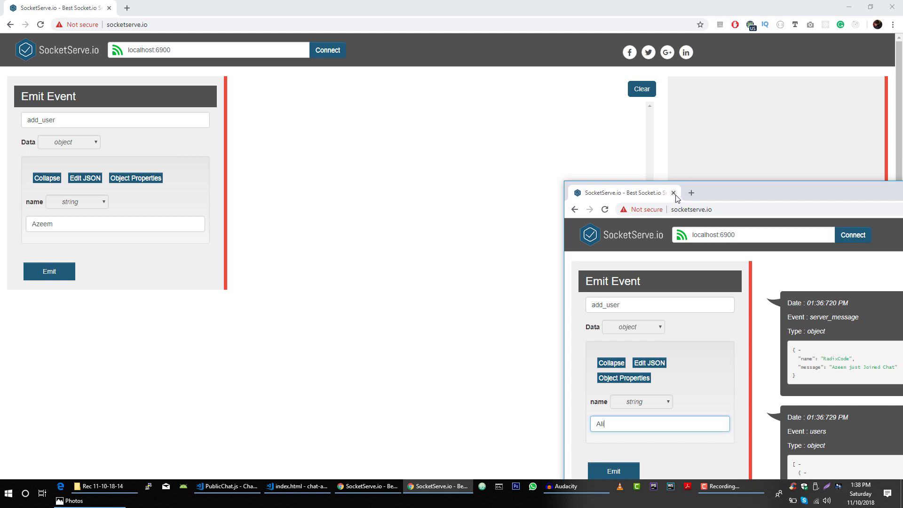
click(674, 192)
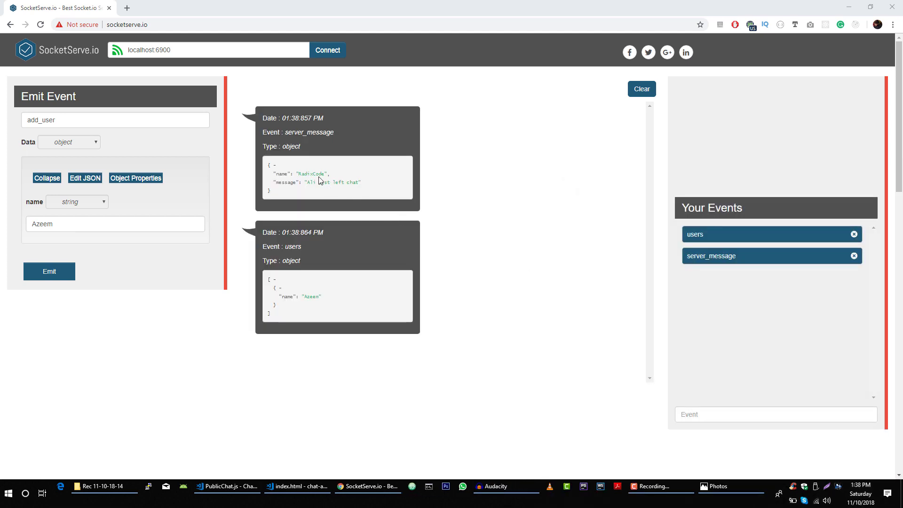
drag(304, 182, 376, 185)
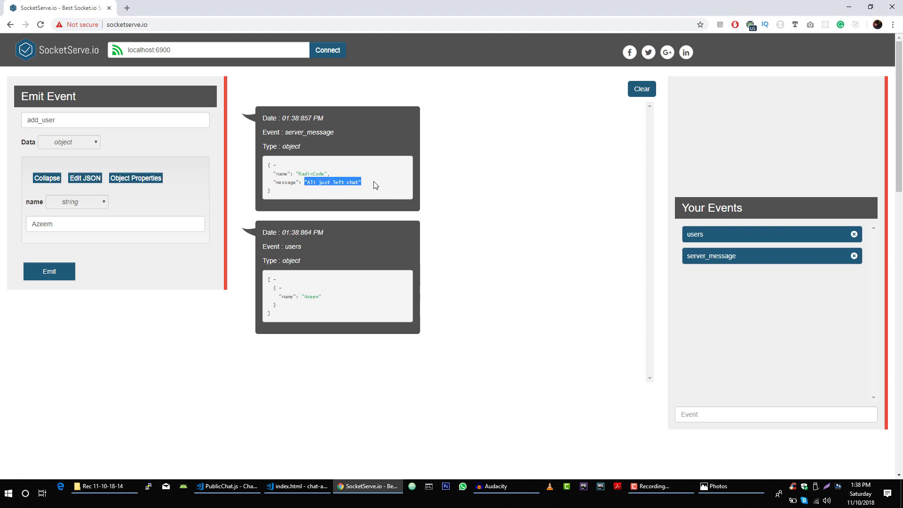
click(312, 314)
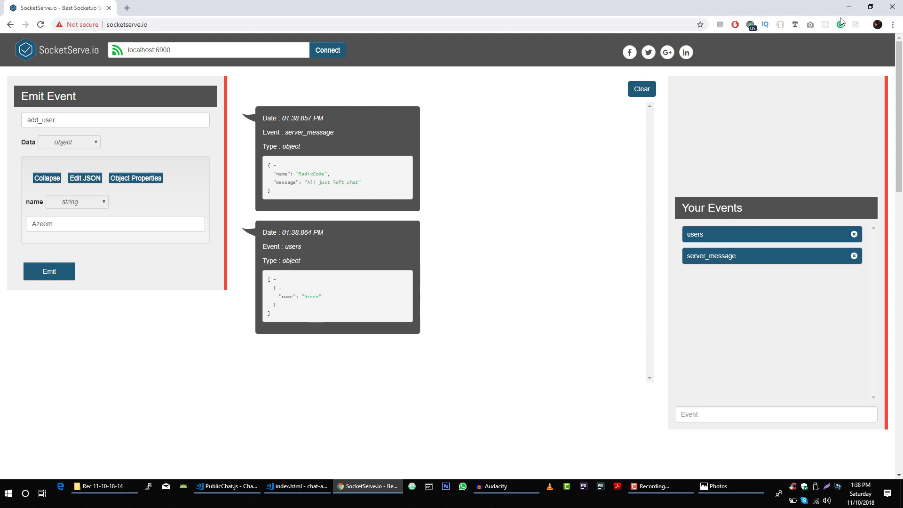
click(848, 7)
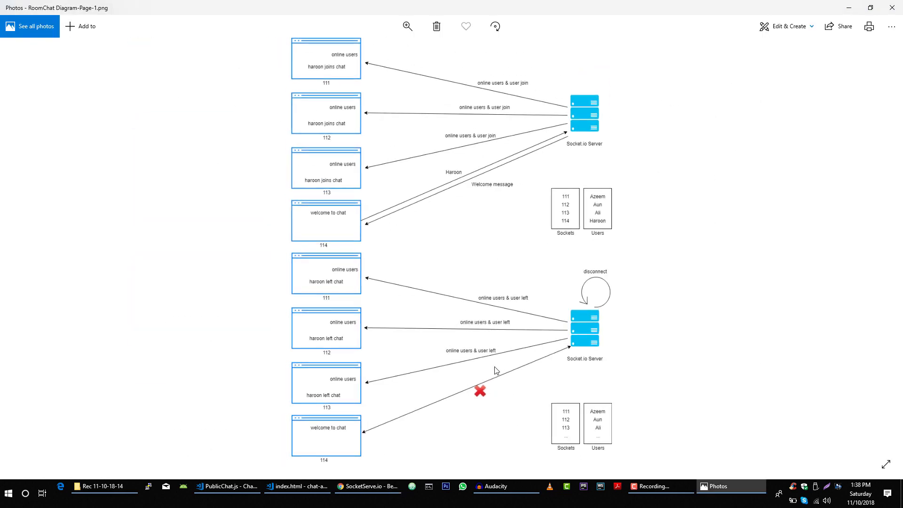